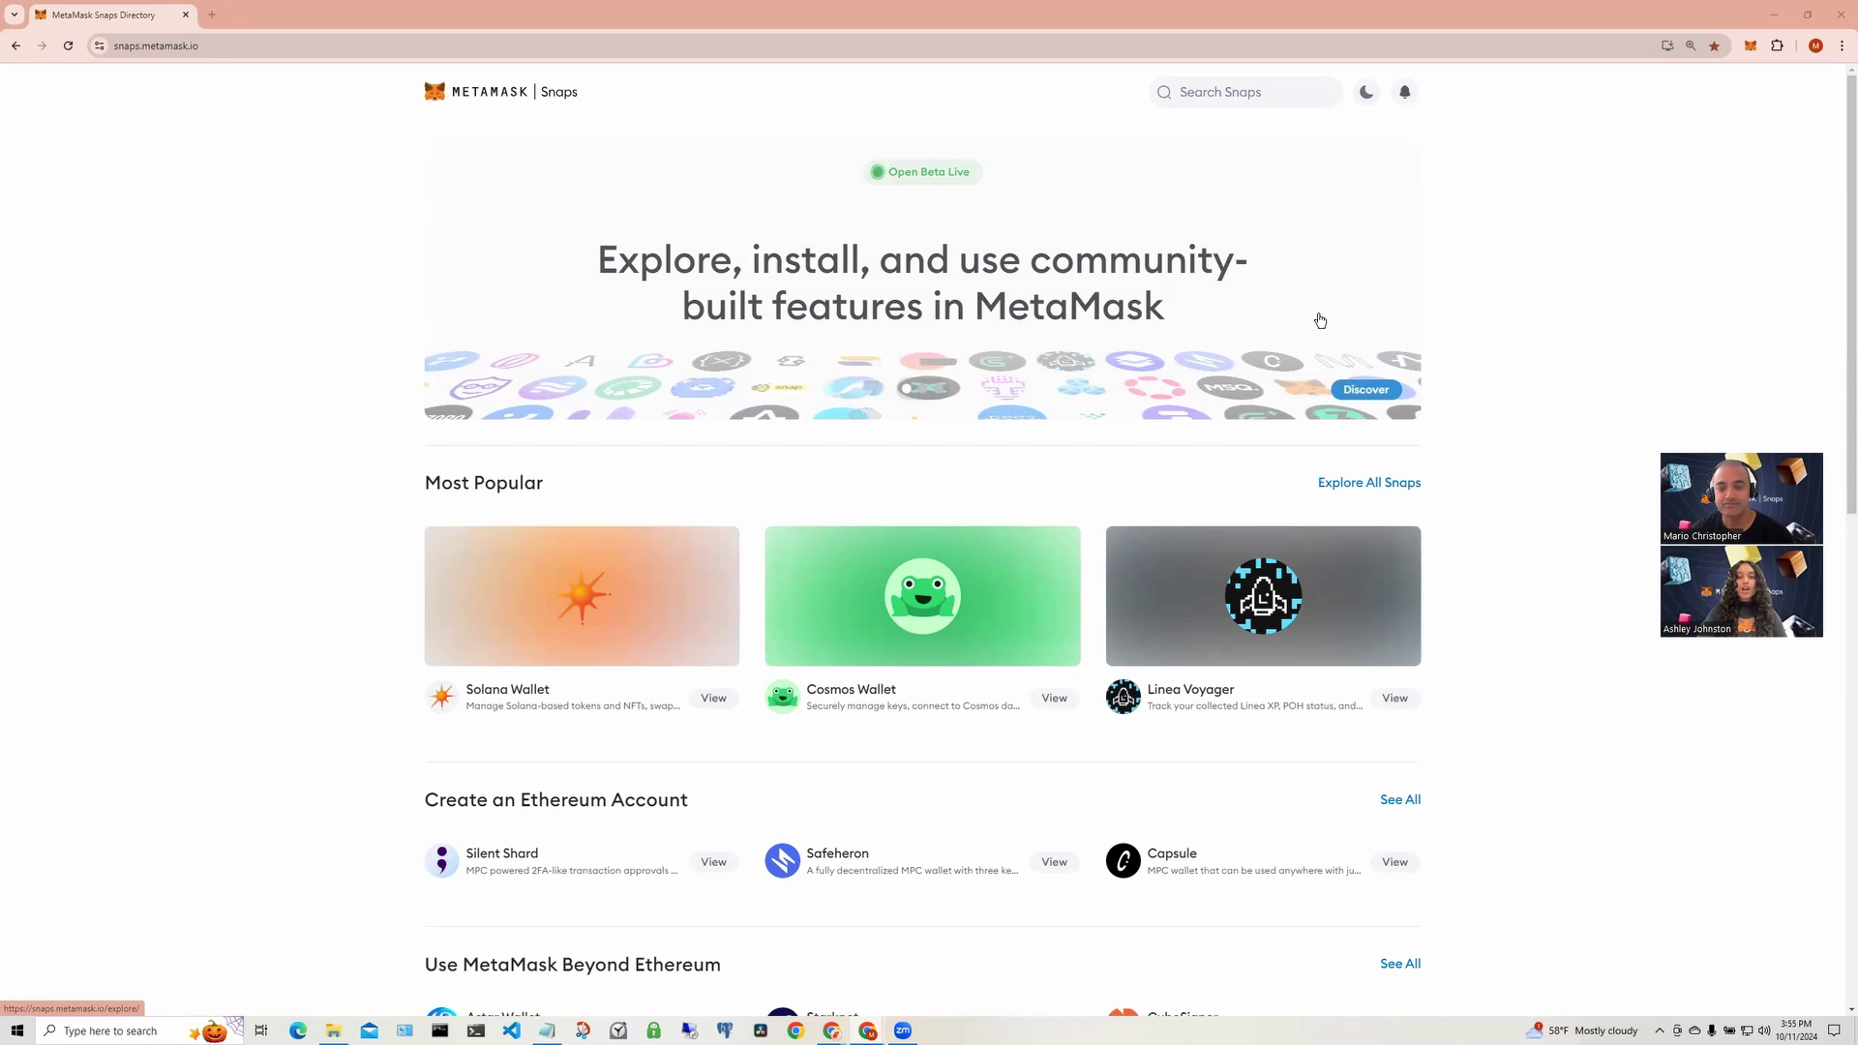
Open the Linea Voyager snap page, add it to MetaMask and approve the site connection.
left_click(1287, 590)
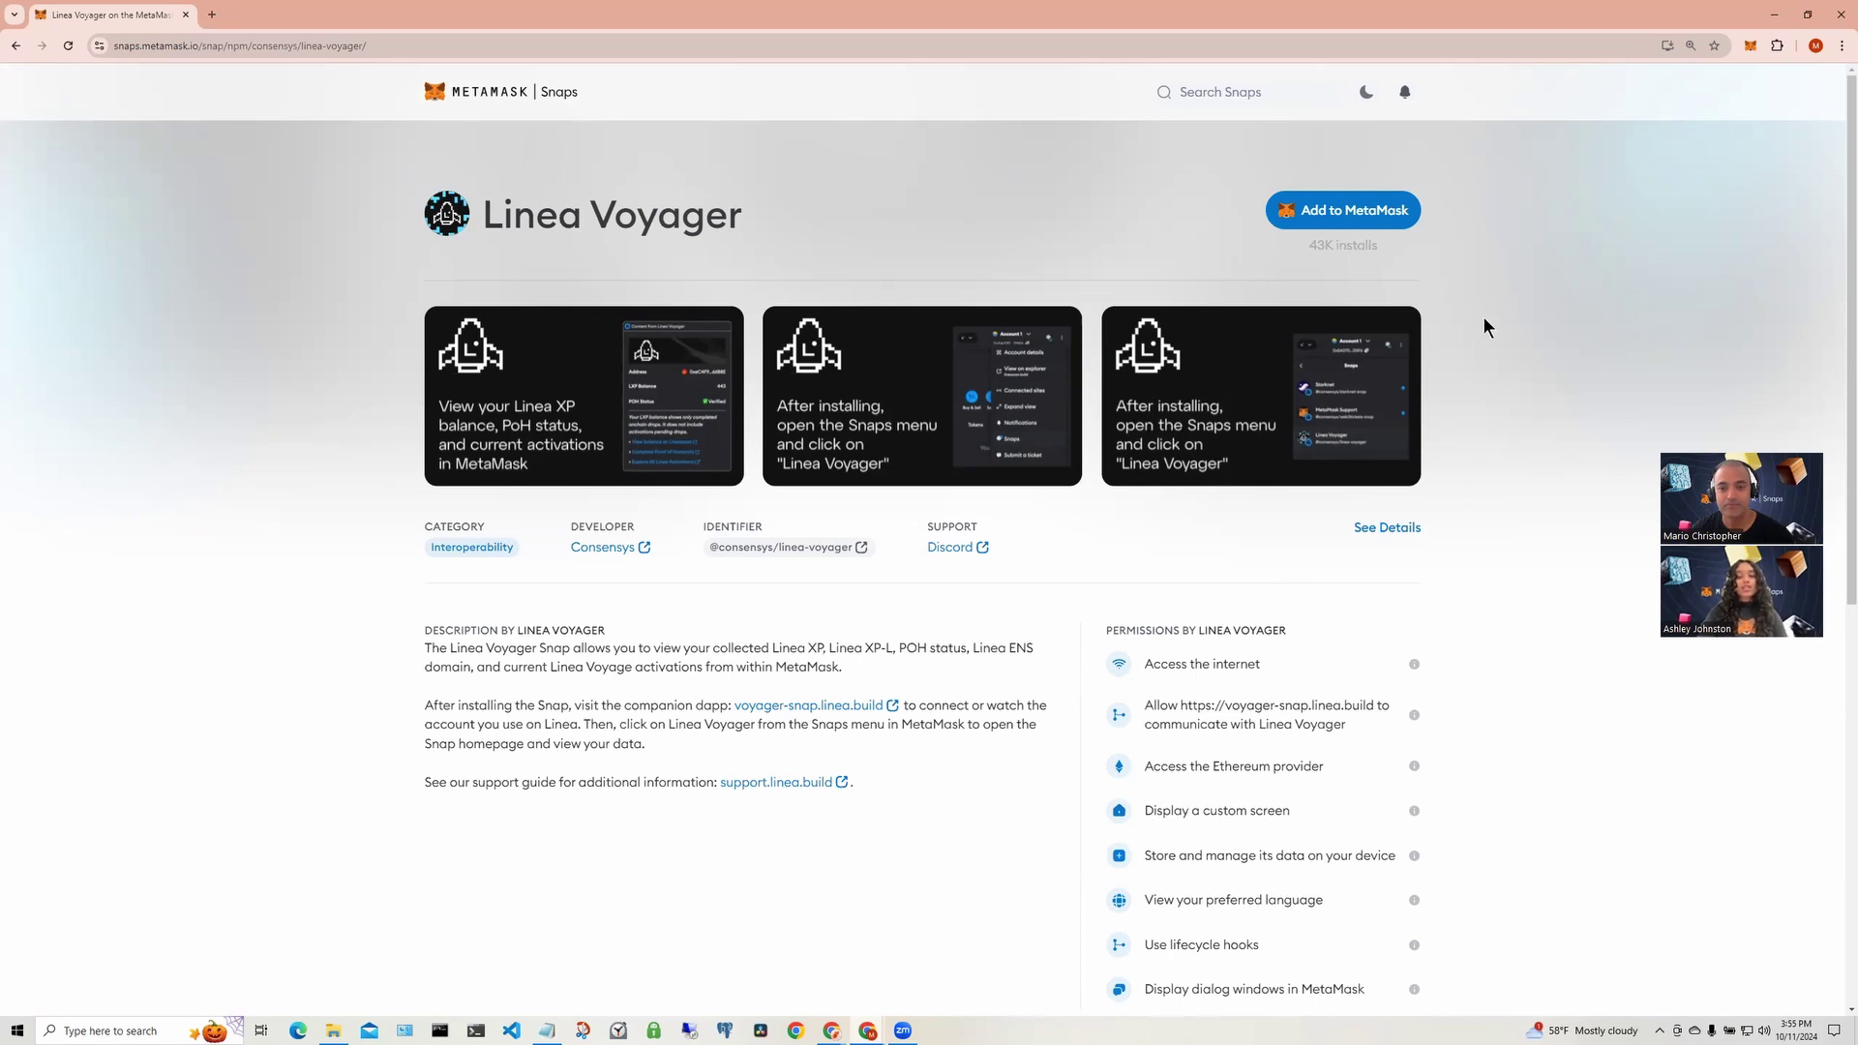
left_click(1374, 211)
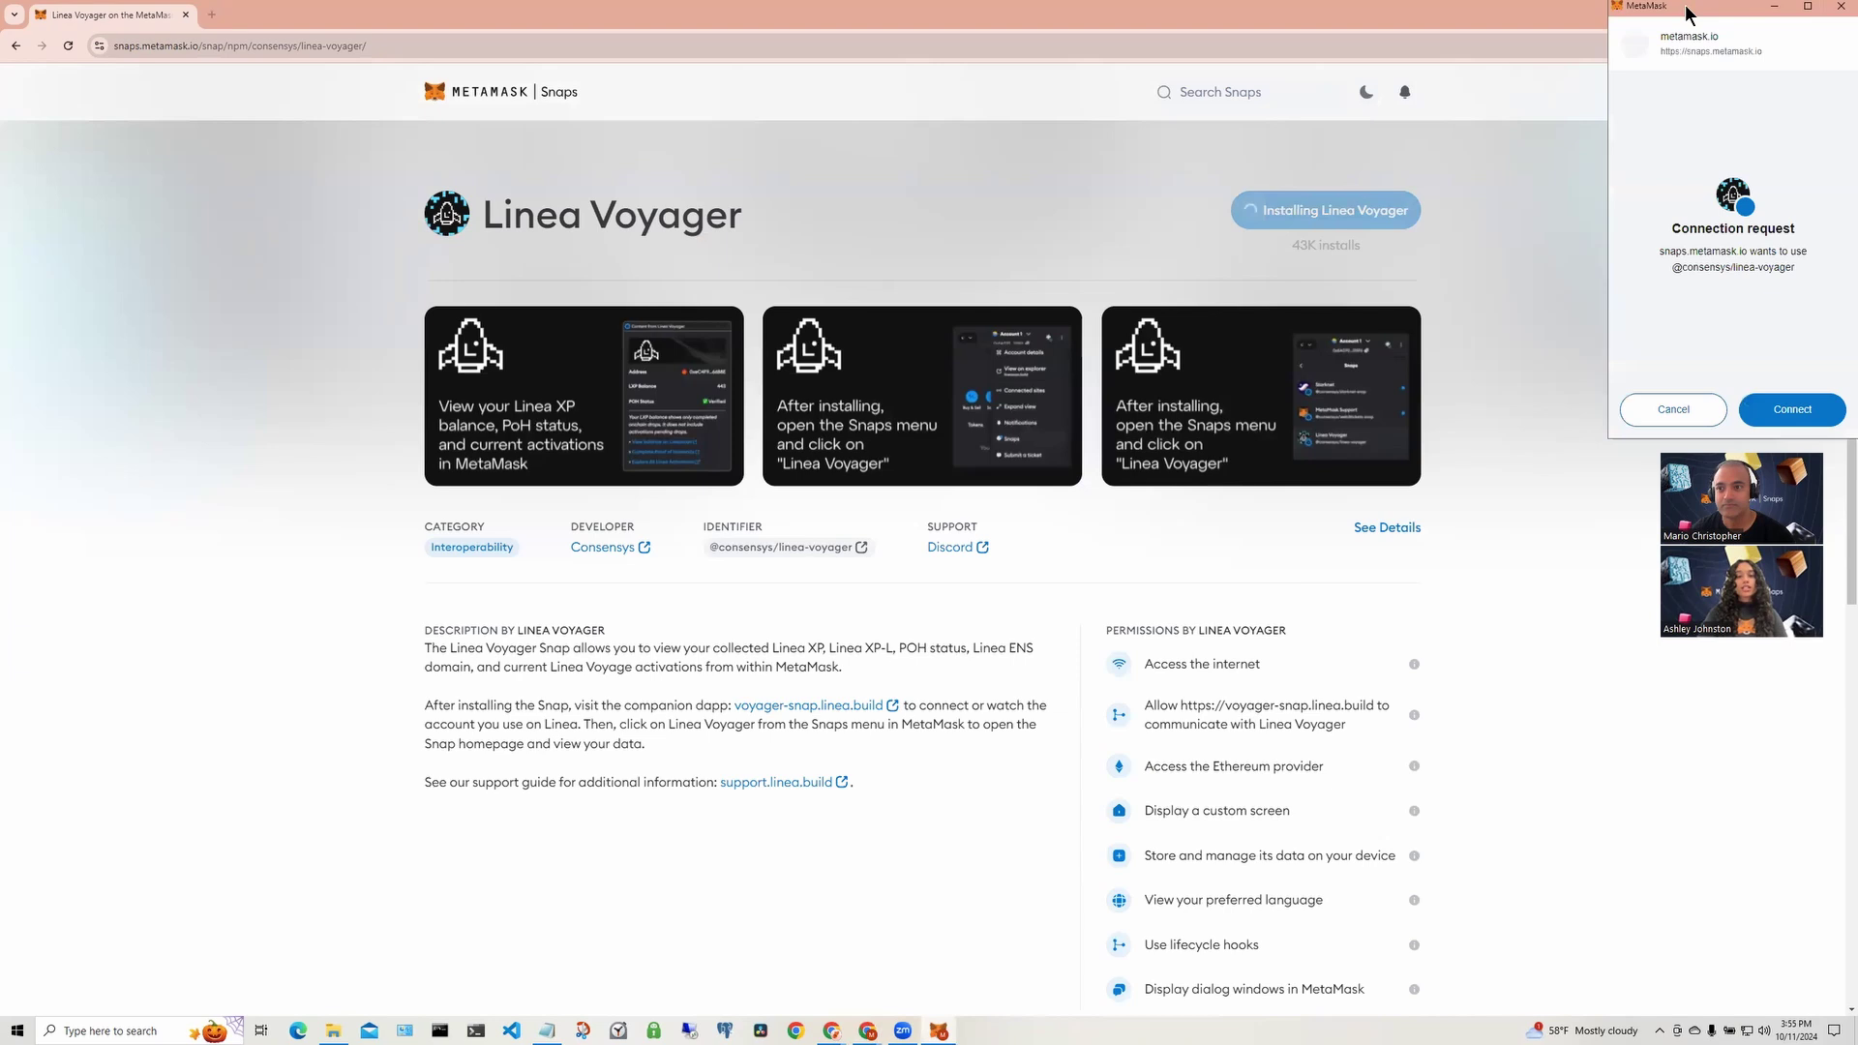
left_click_drag(1687, 13, 1652, 26)
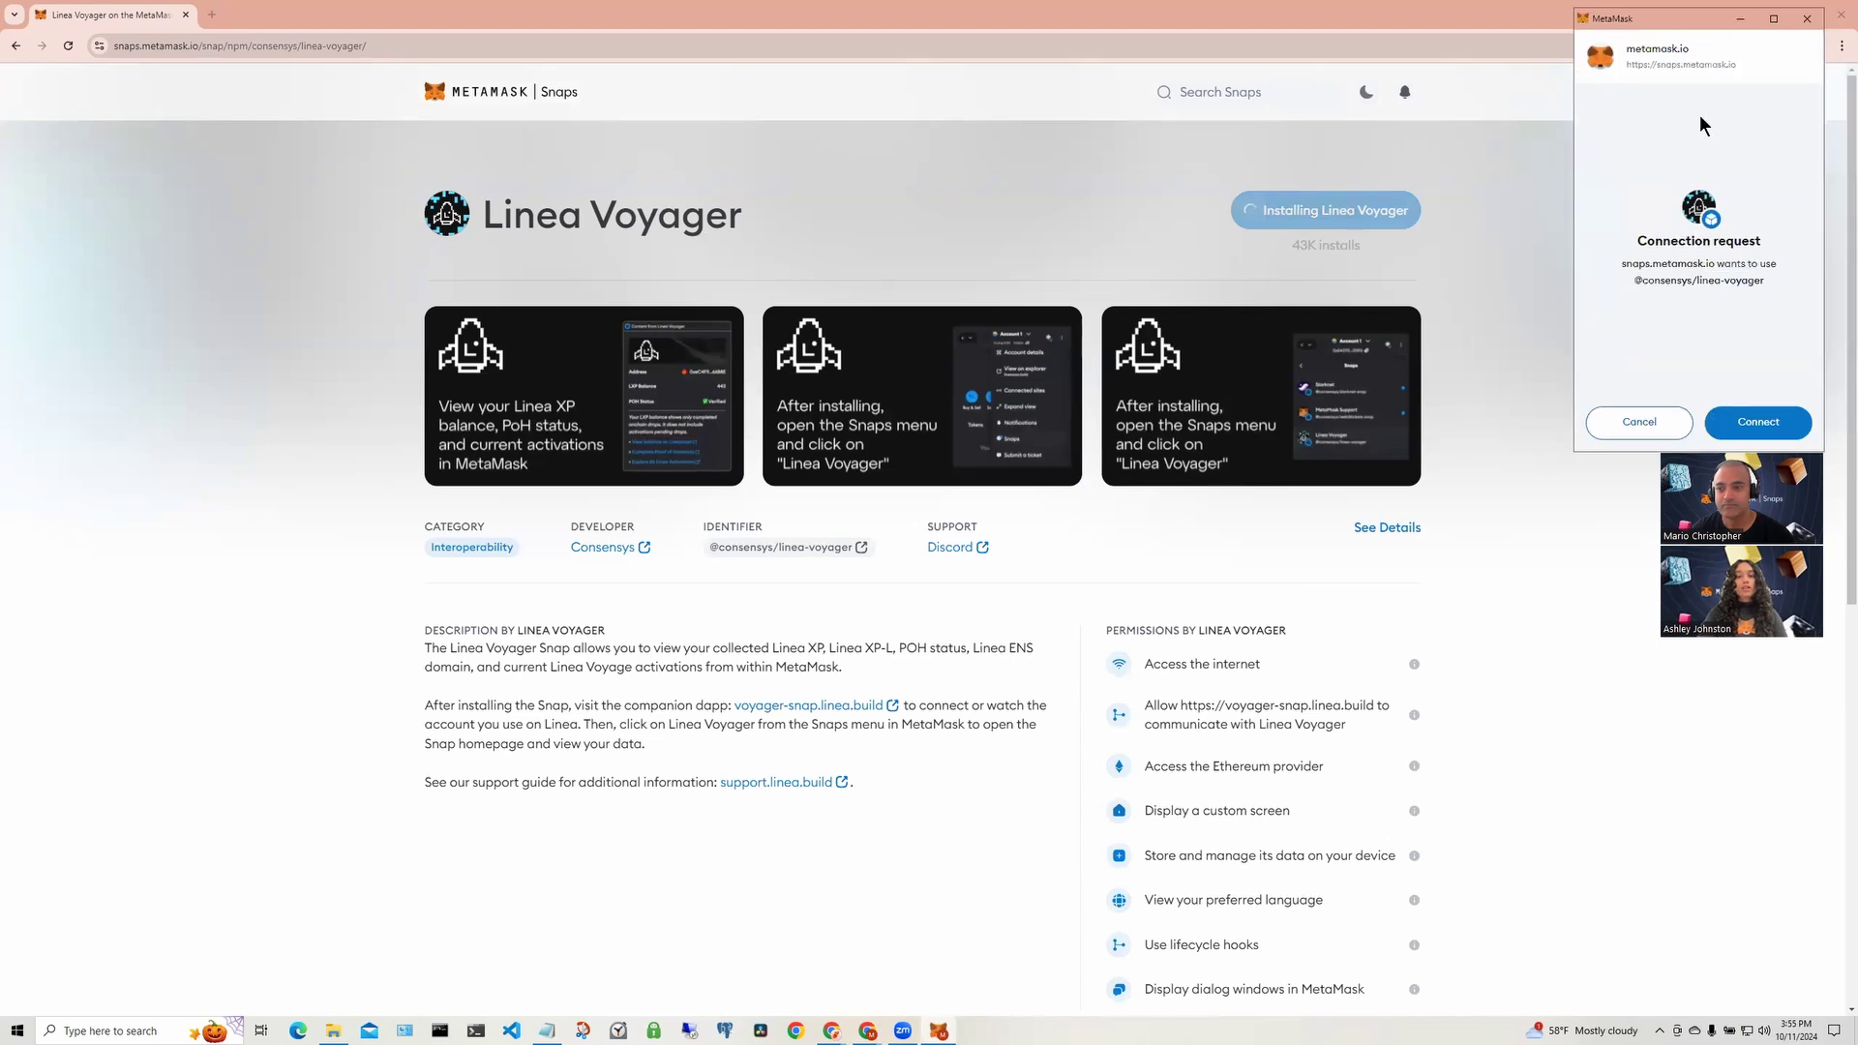
left_click(1756, 422)
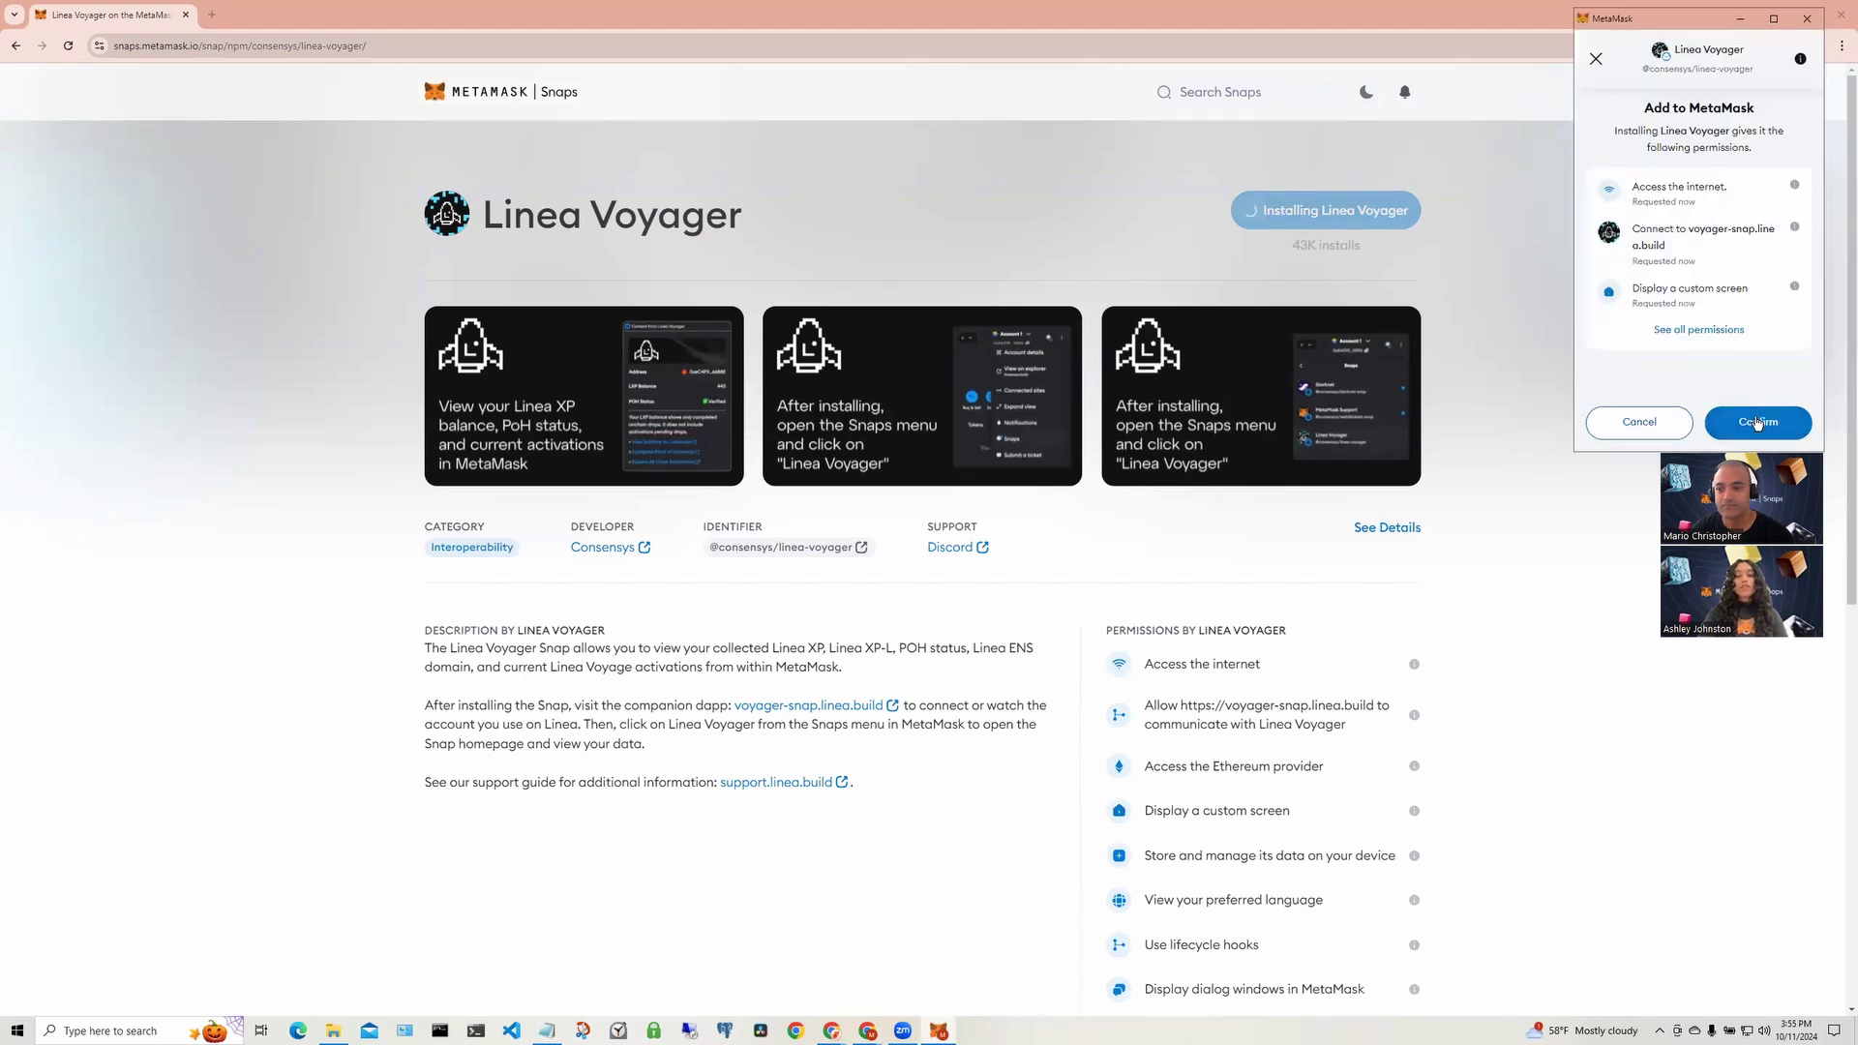
Review the snap's requested permissions and version details, then confirm the installation.
left_click(1710, 332)
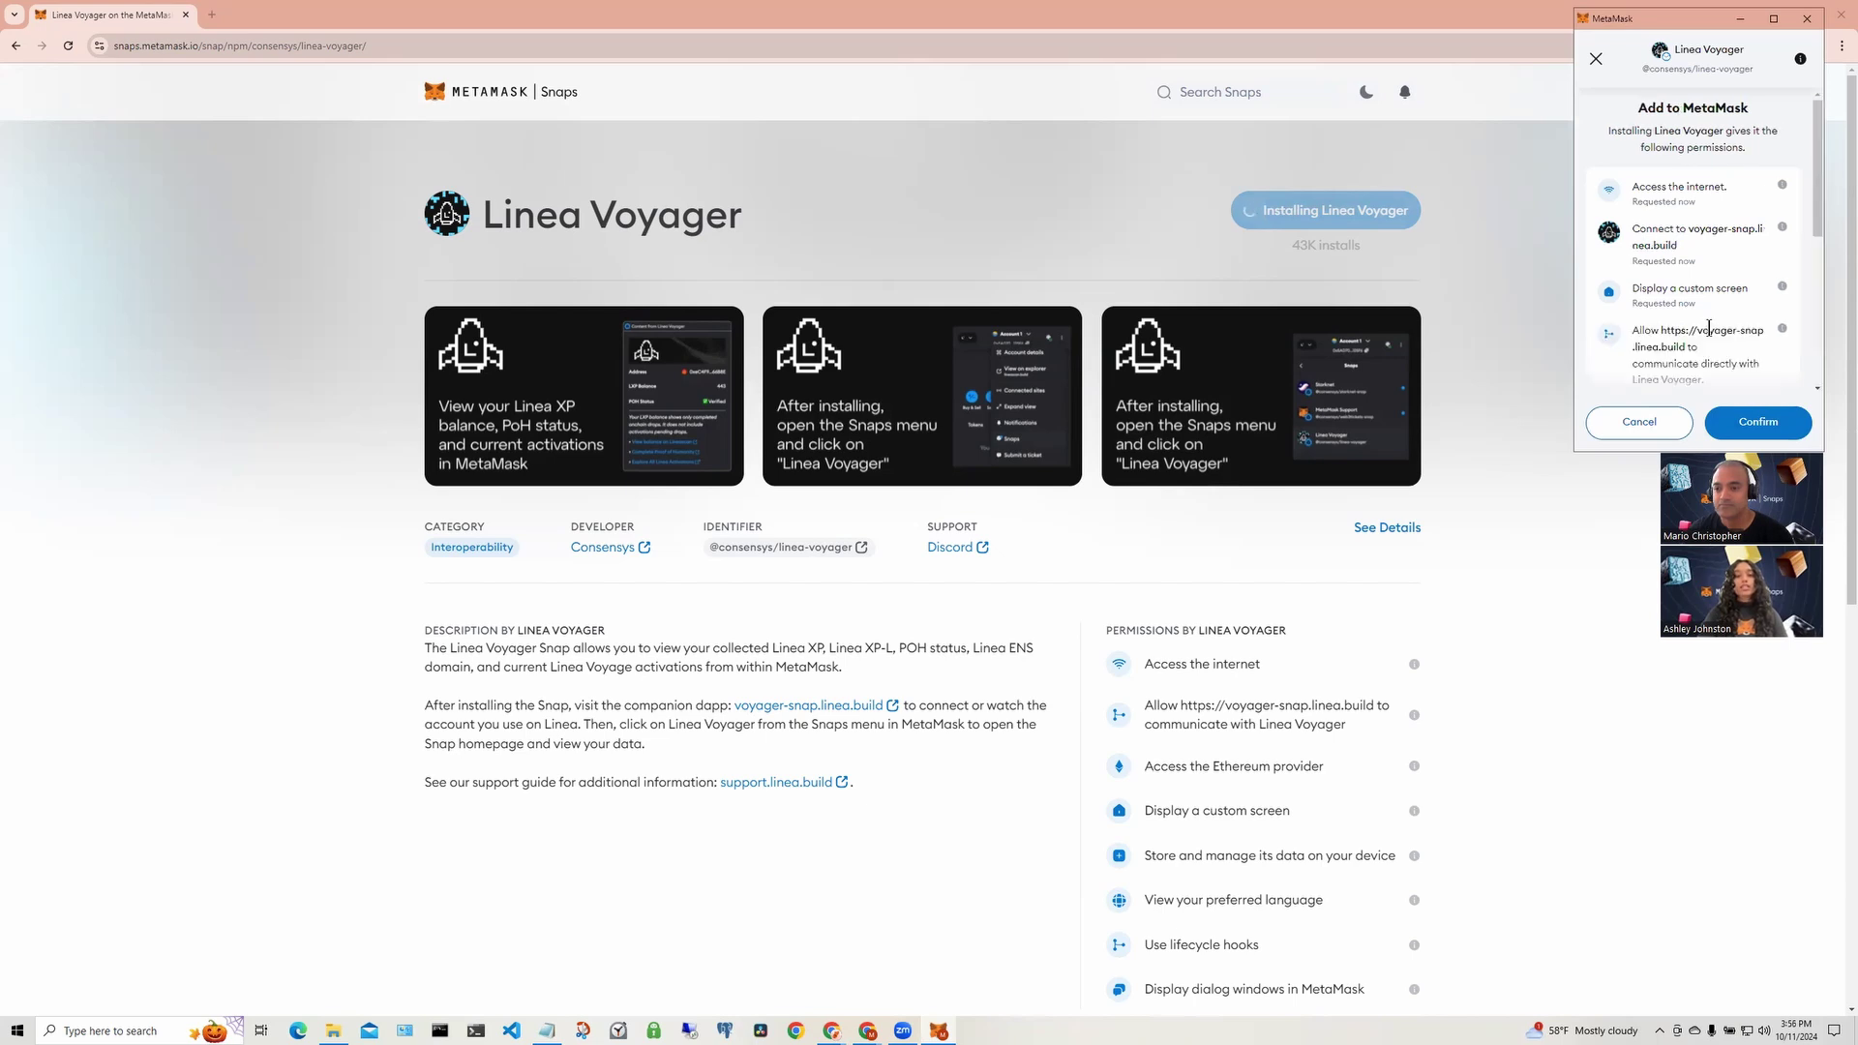
scroll(1709, 327, "down", 5)
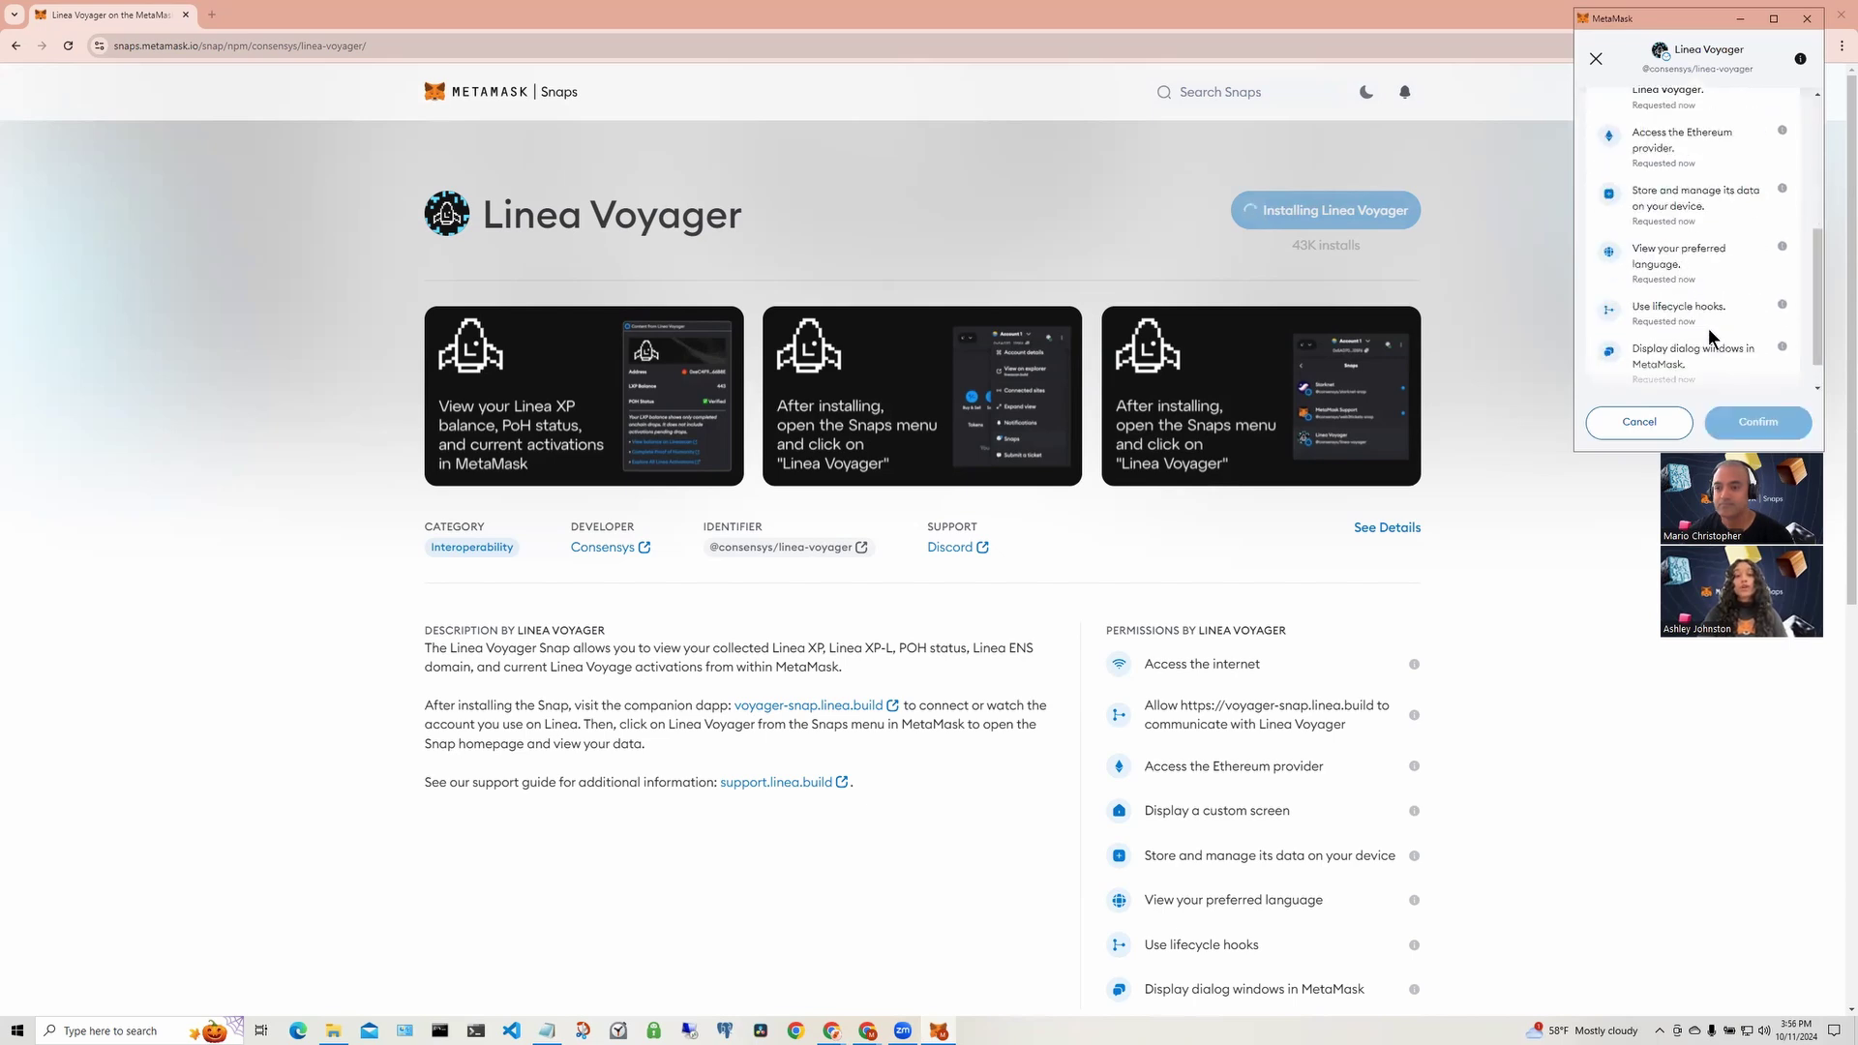
scroll(1708, 335, "down", 1)
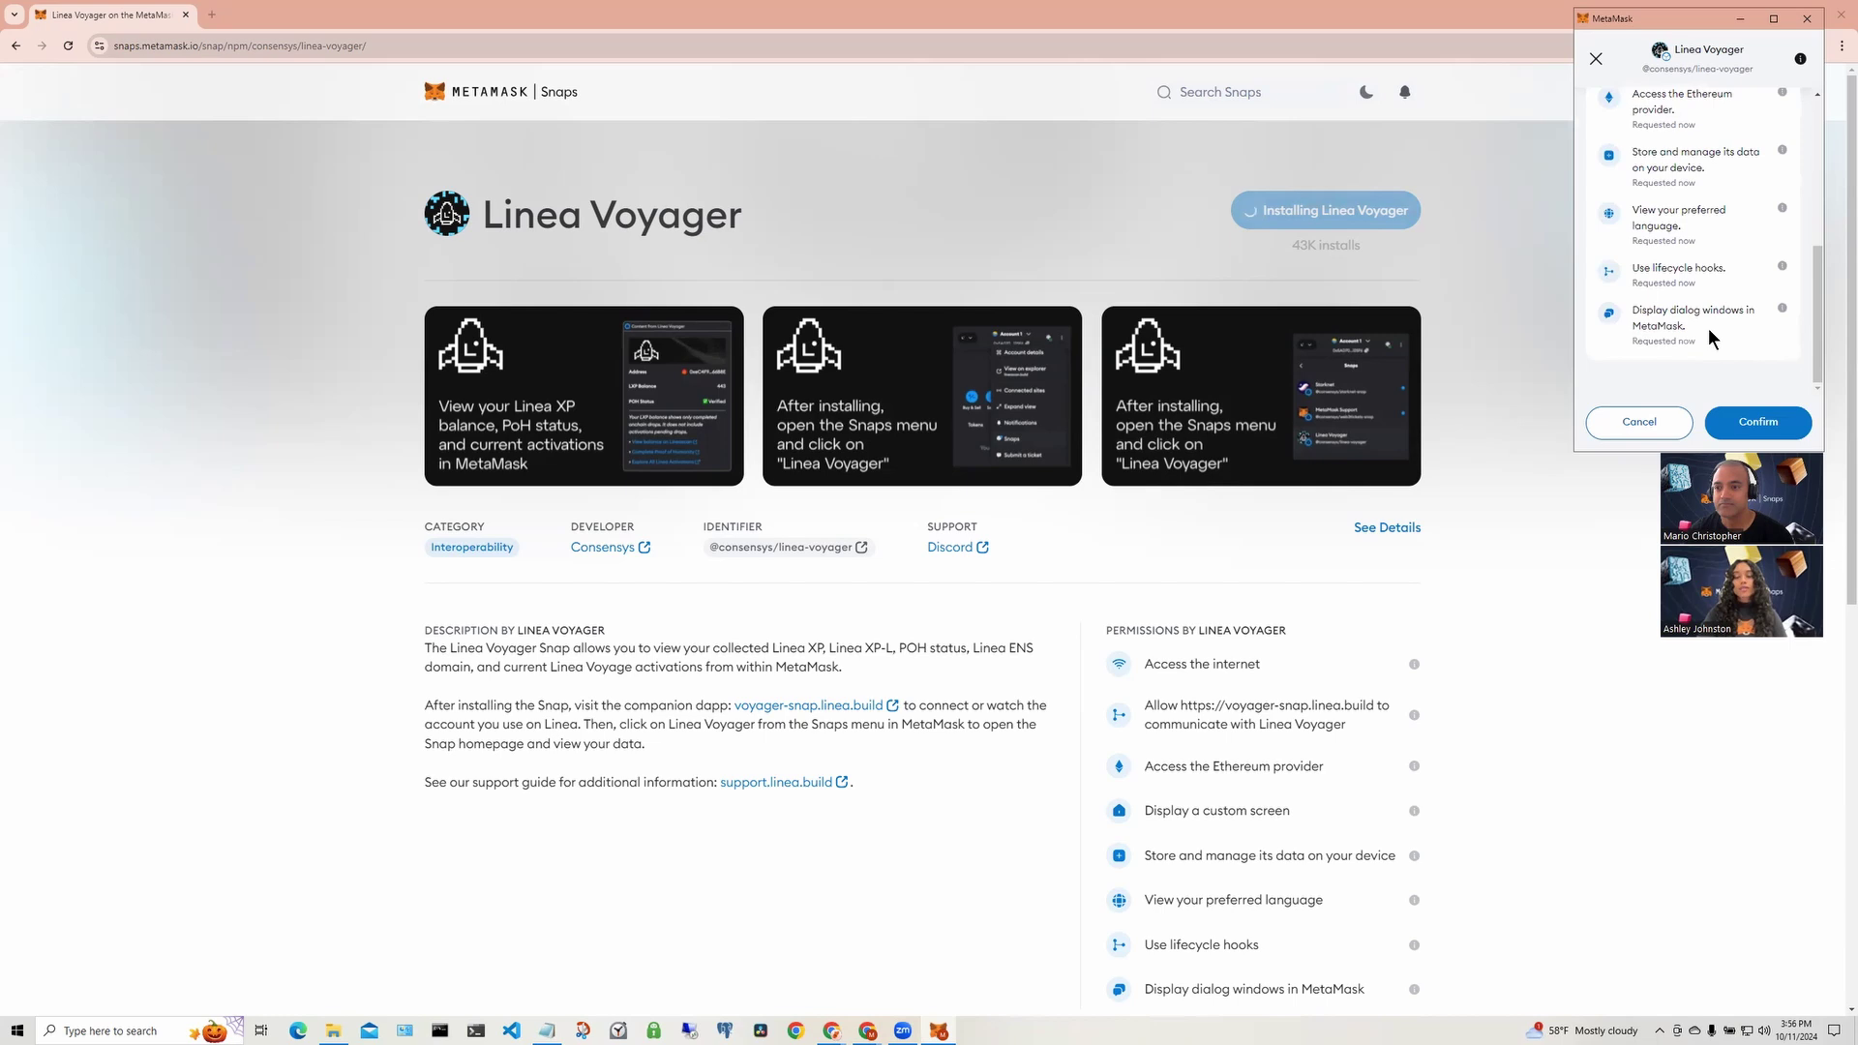
scroll(1709, 328, "up", 5)
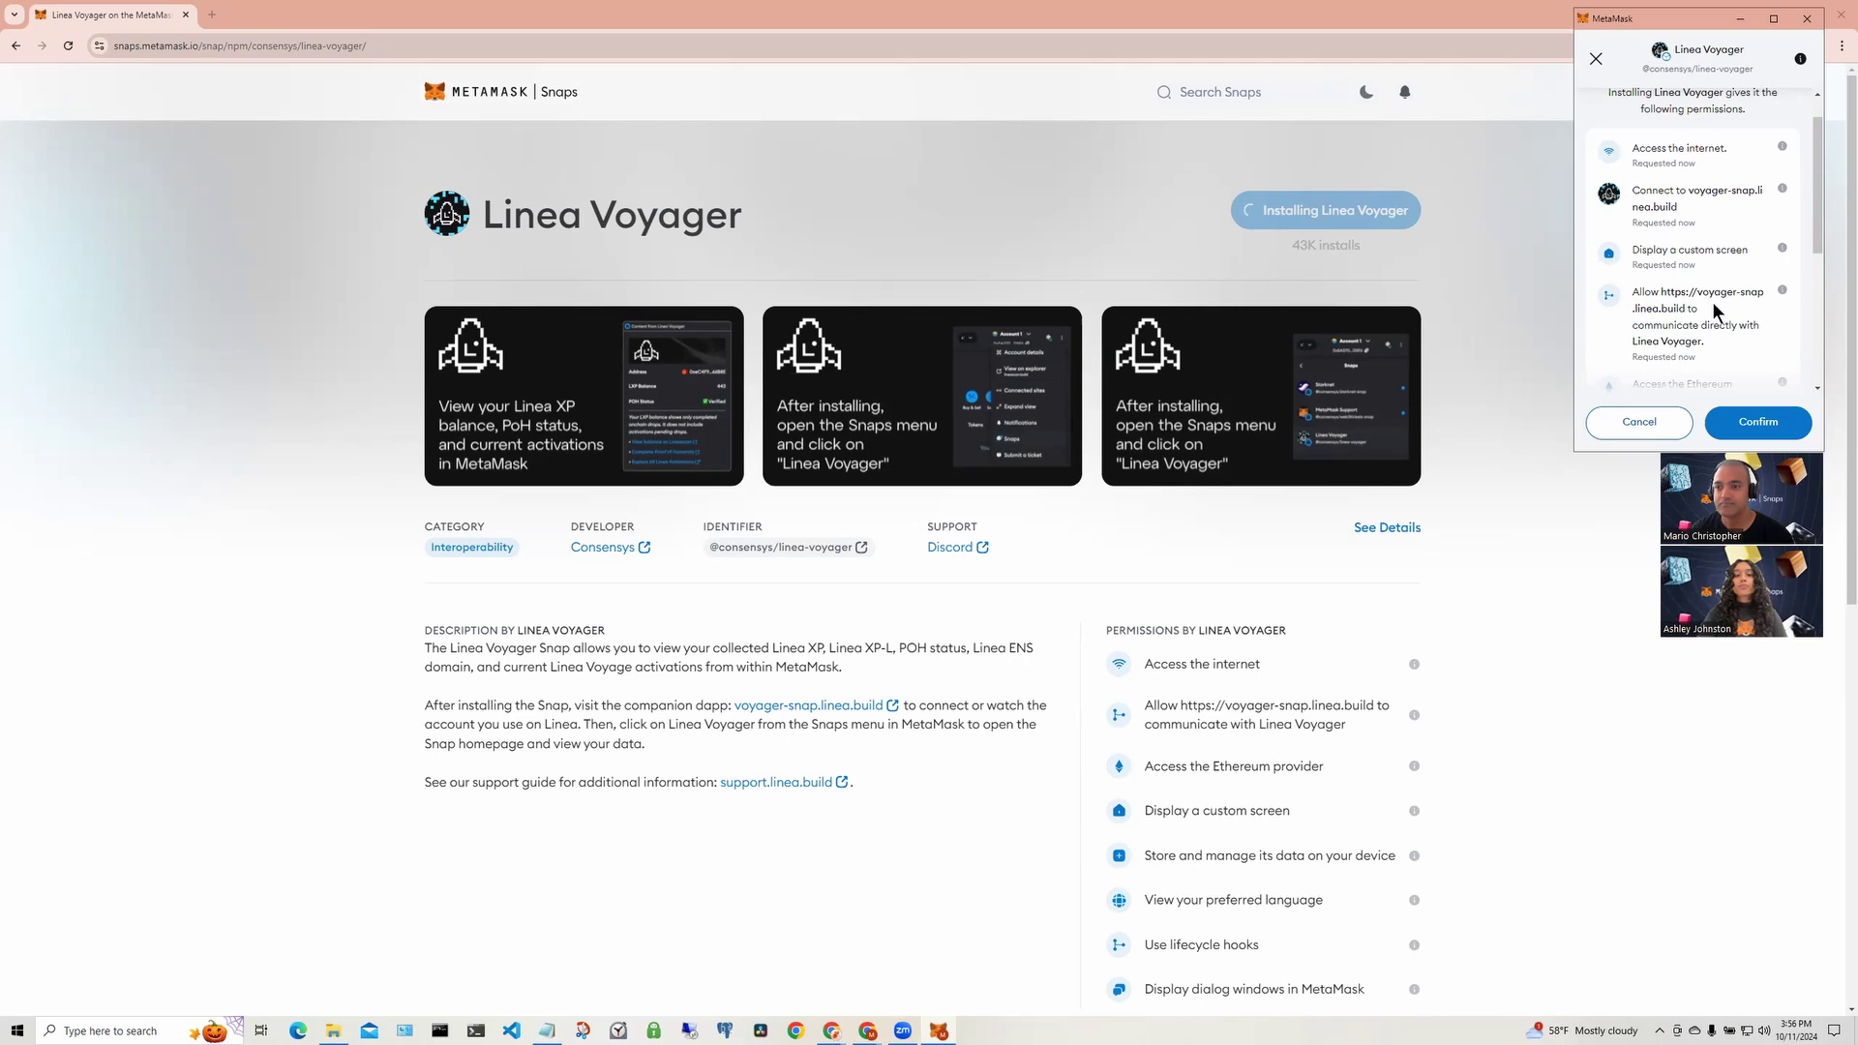
left_click(1802, 62)
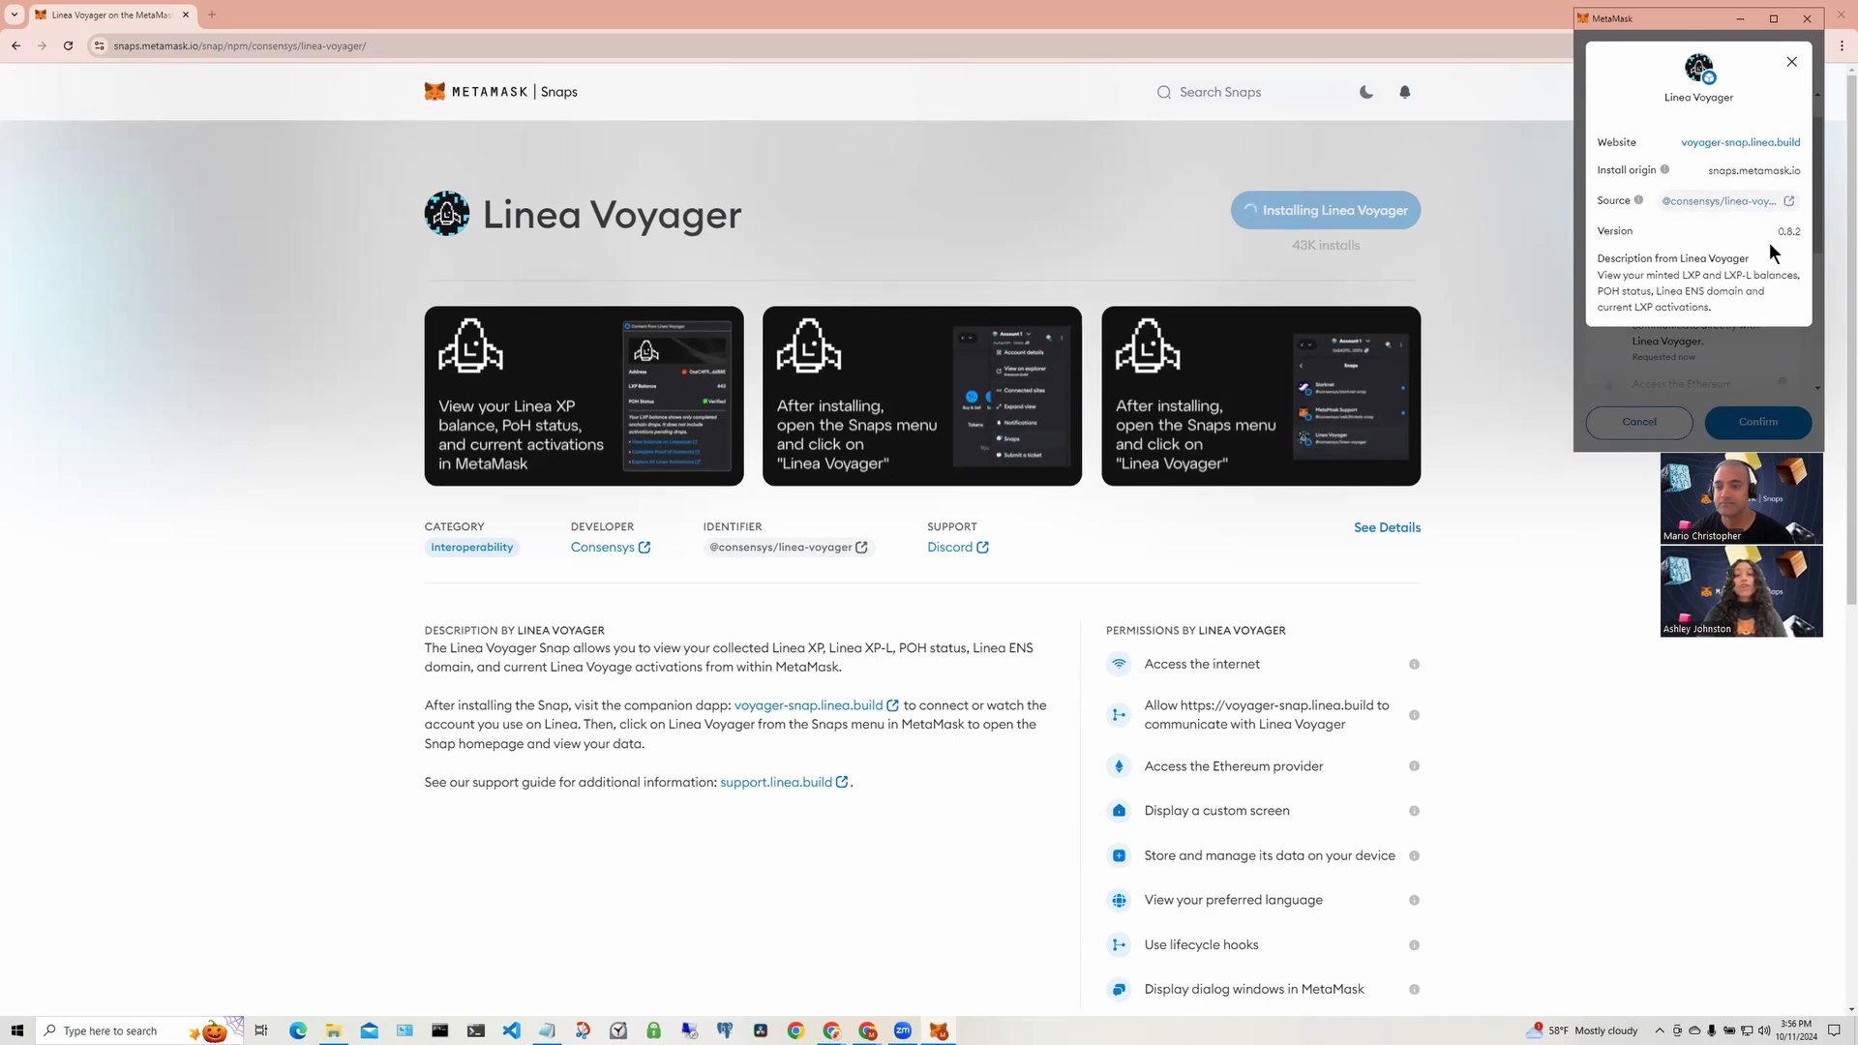
left_click(1757, 356)
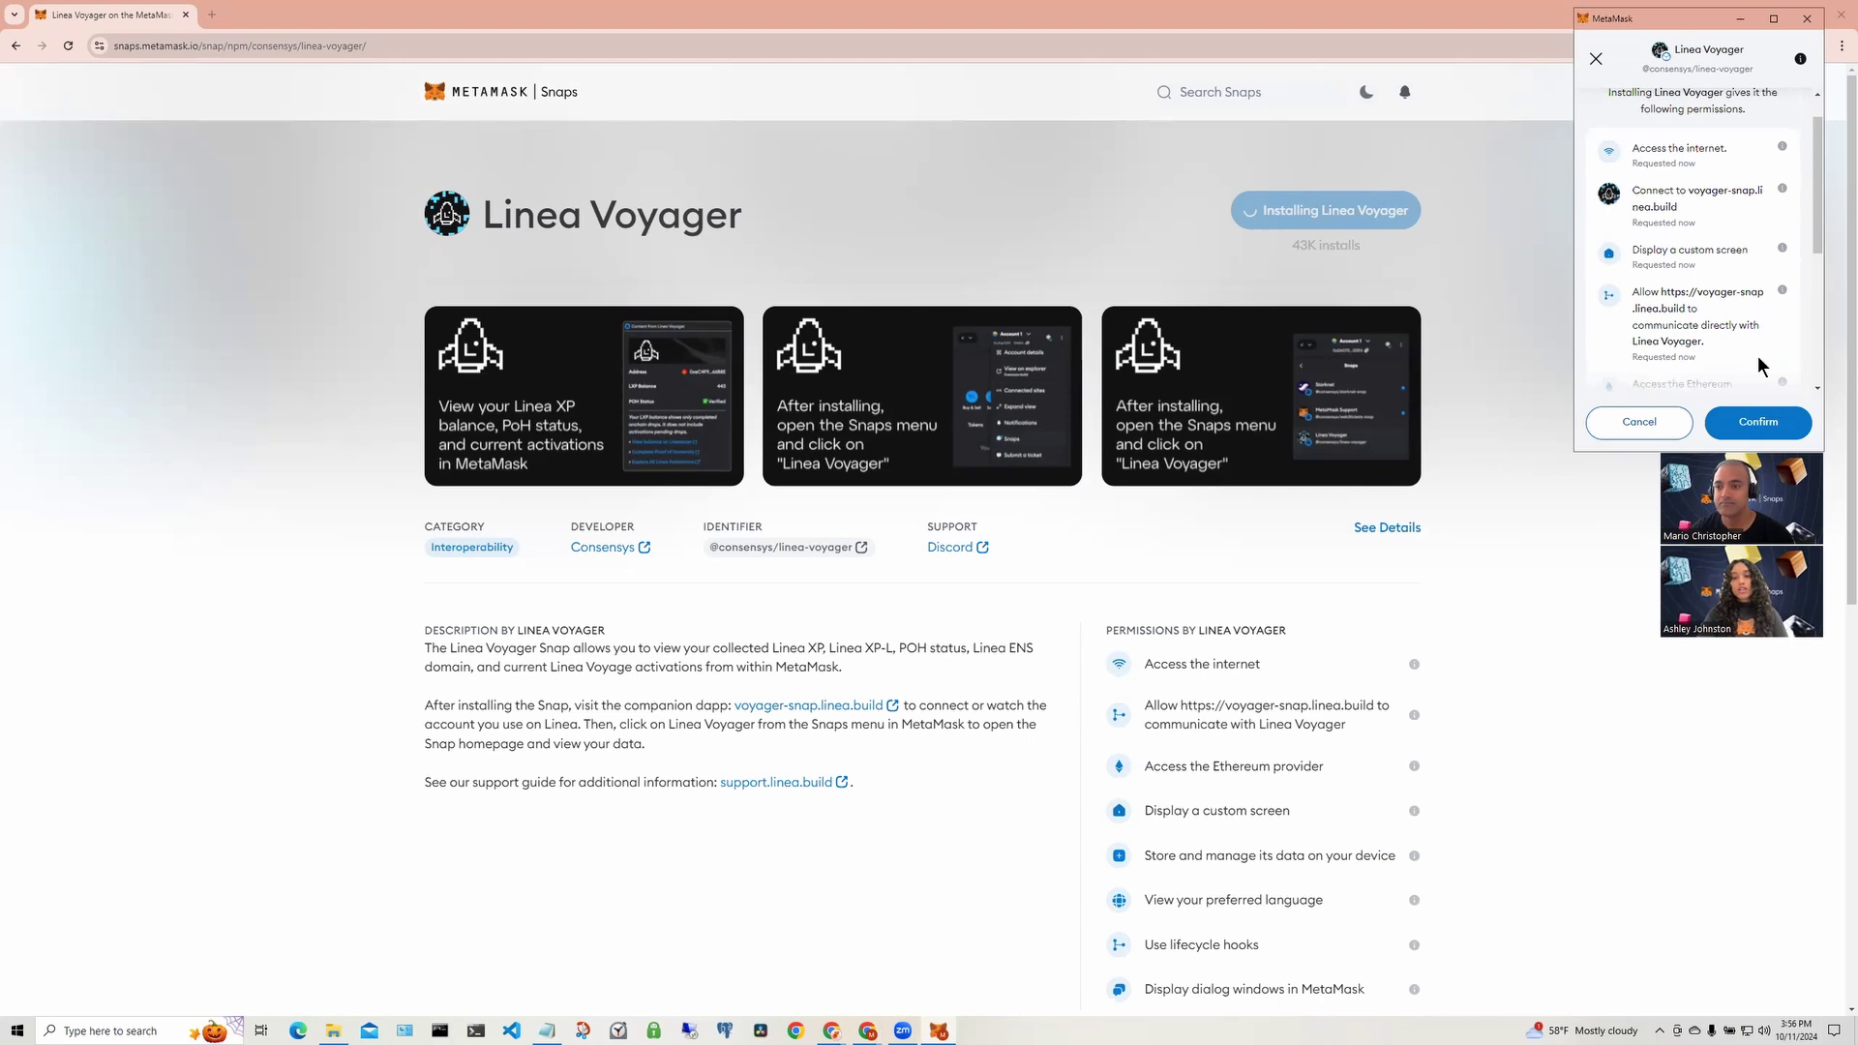
left_click(1759, 425)
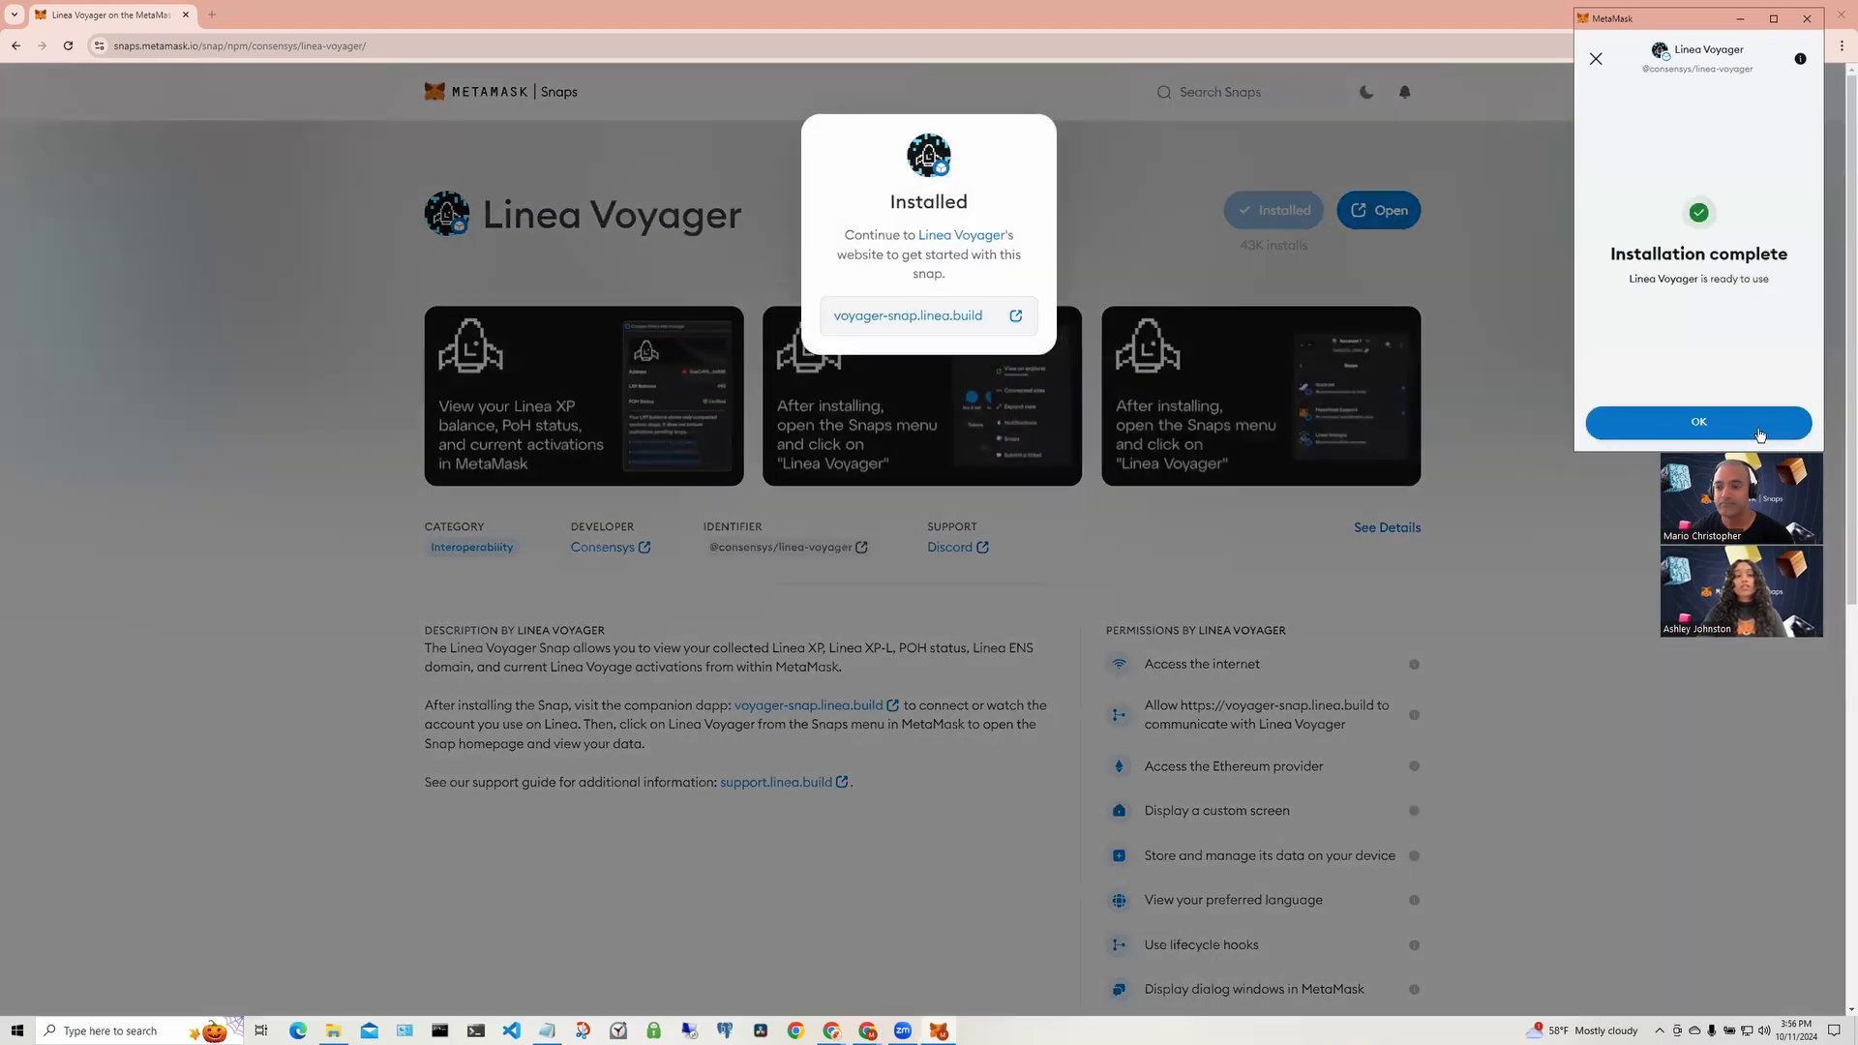
Dismiss the installation-complete messages and open the Linea Voyager snap page, which asks for an address.
left_click(1759, 426)
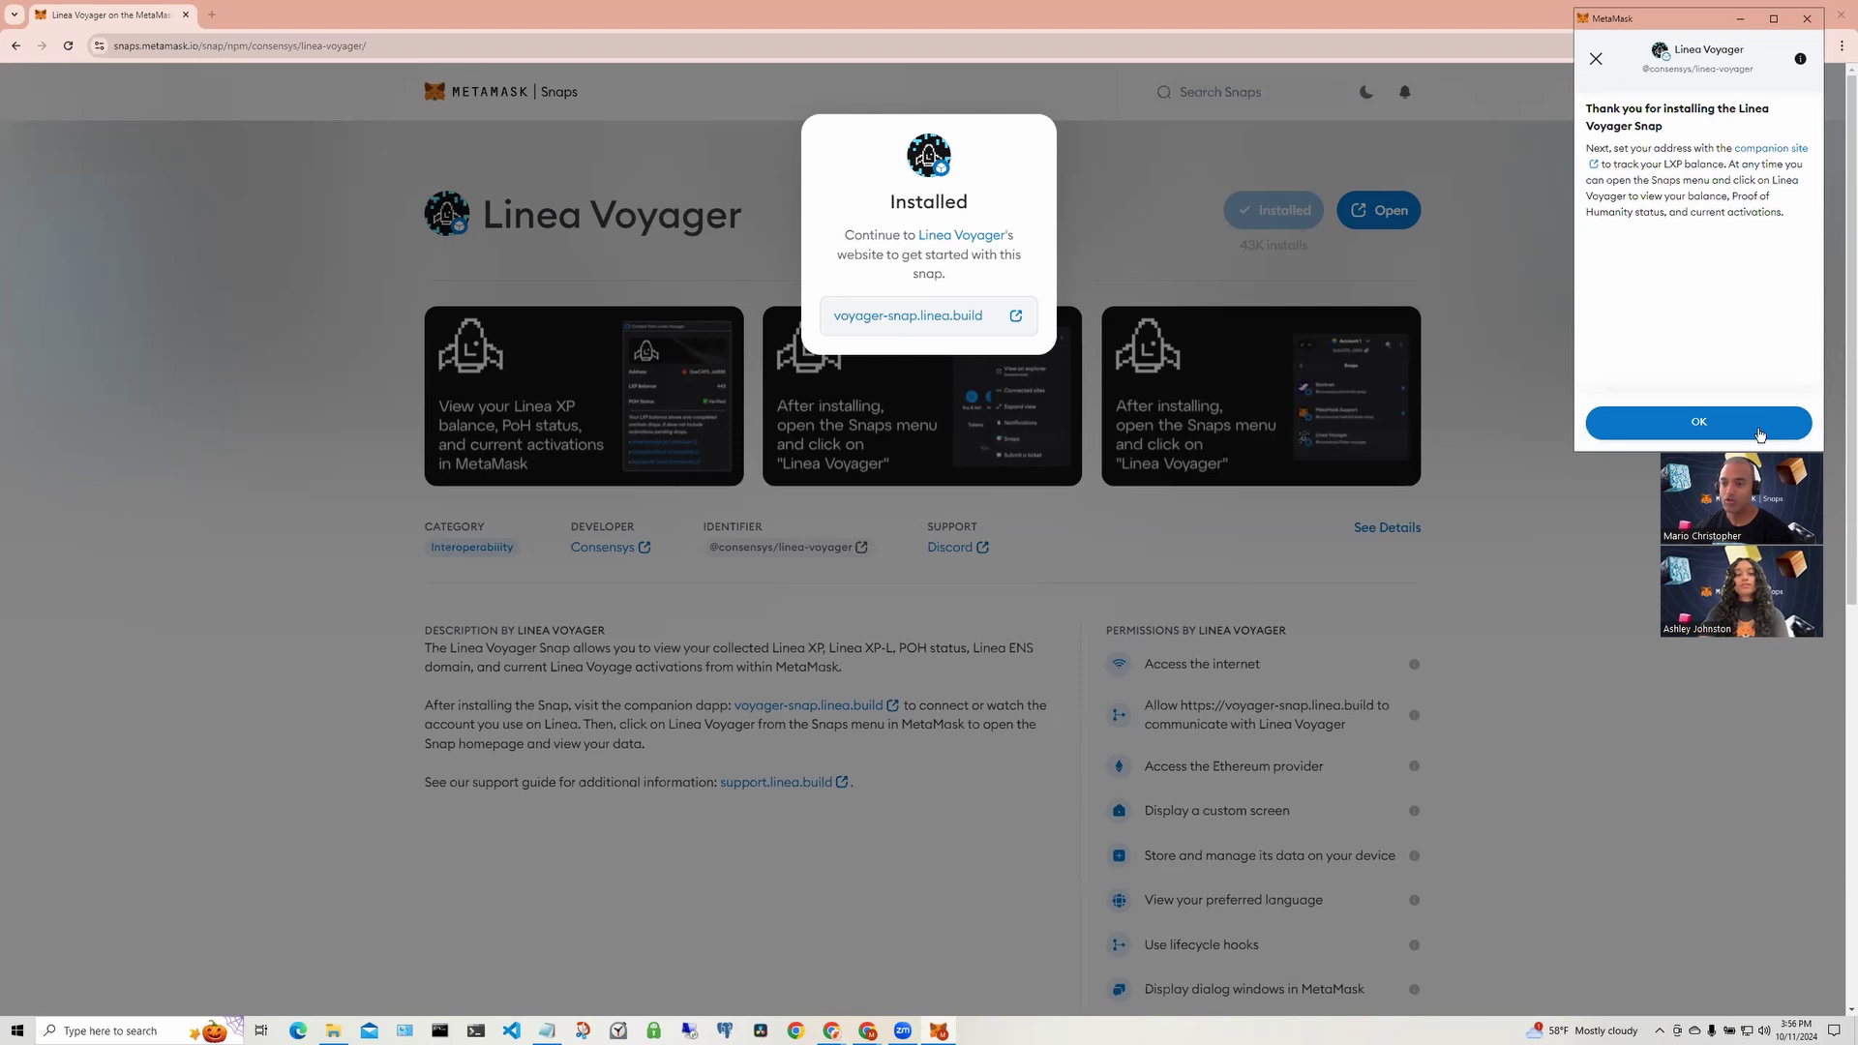
left_click(1759, 426)
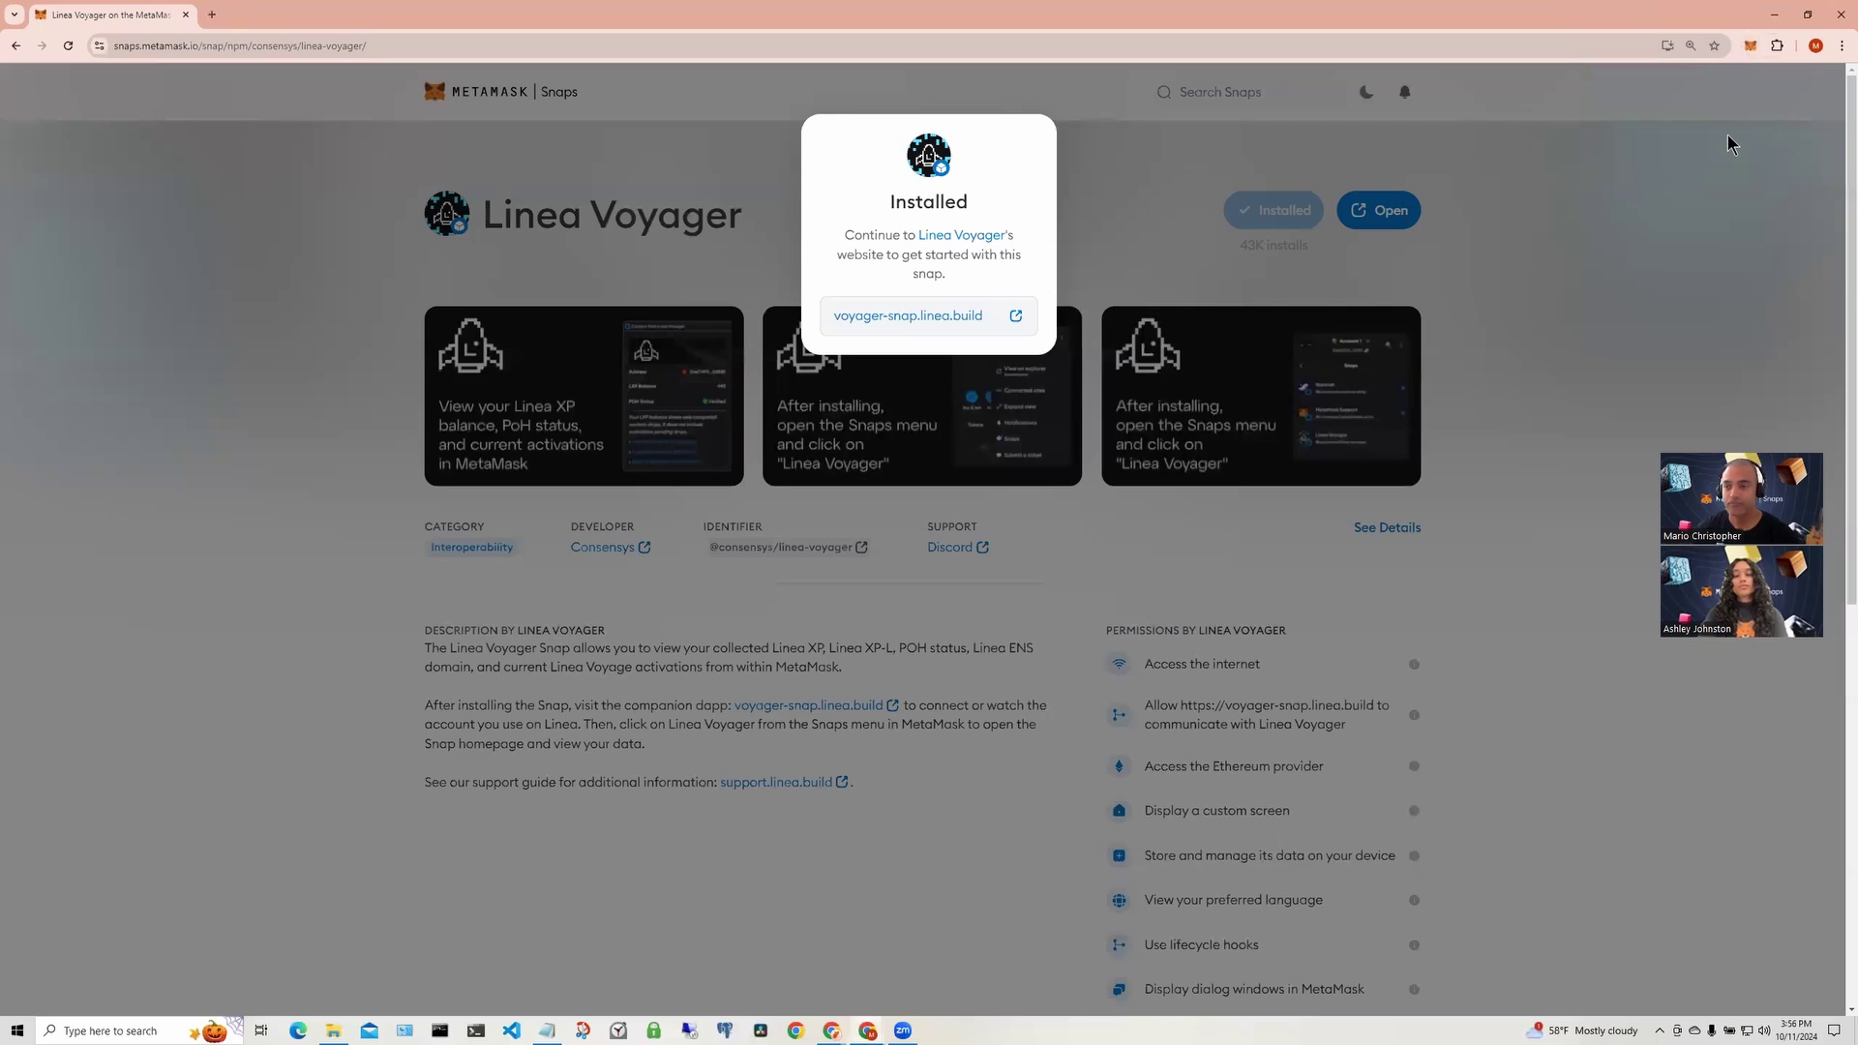
left_click(1749, 46)
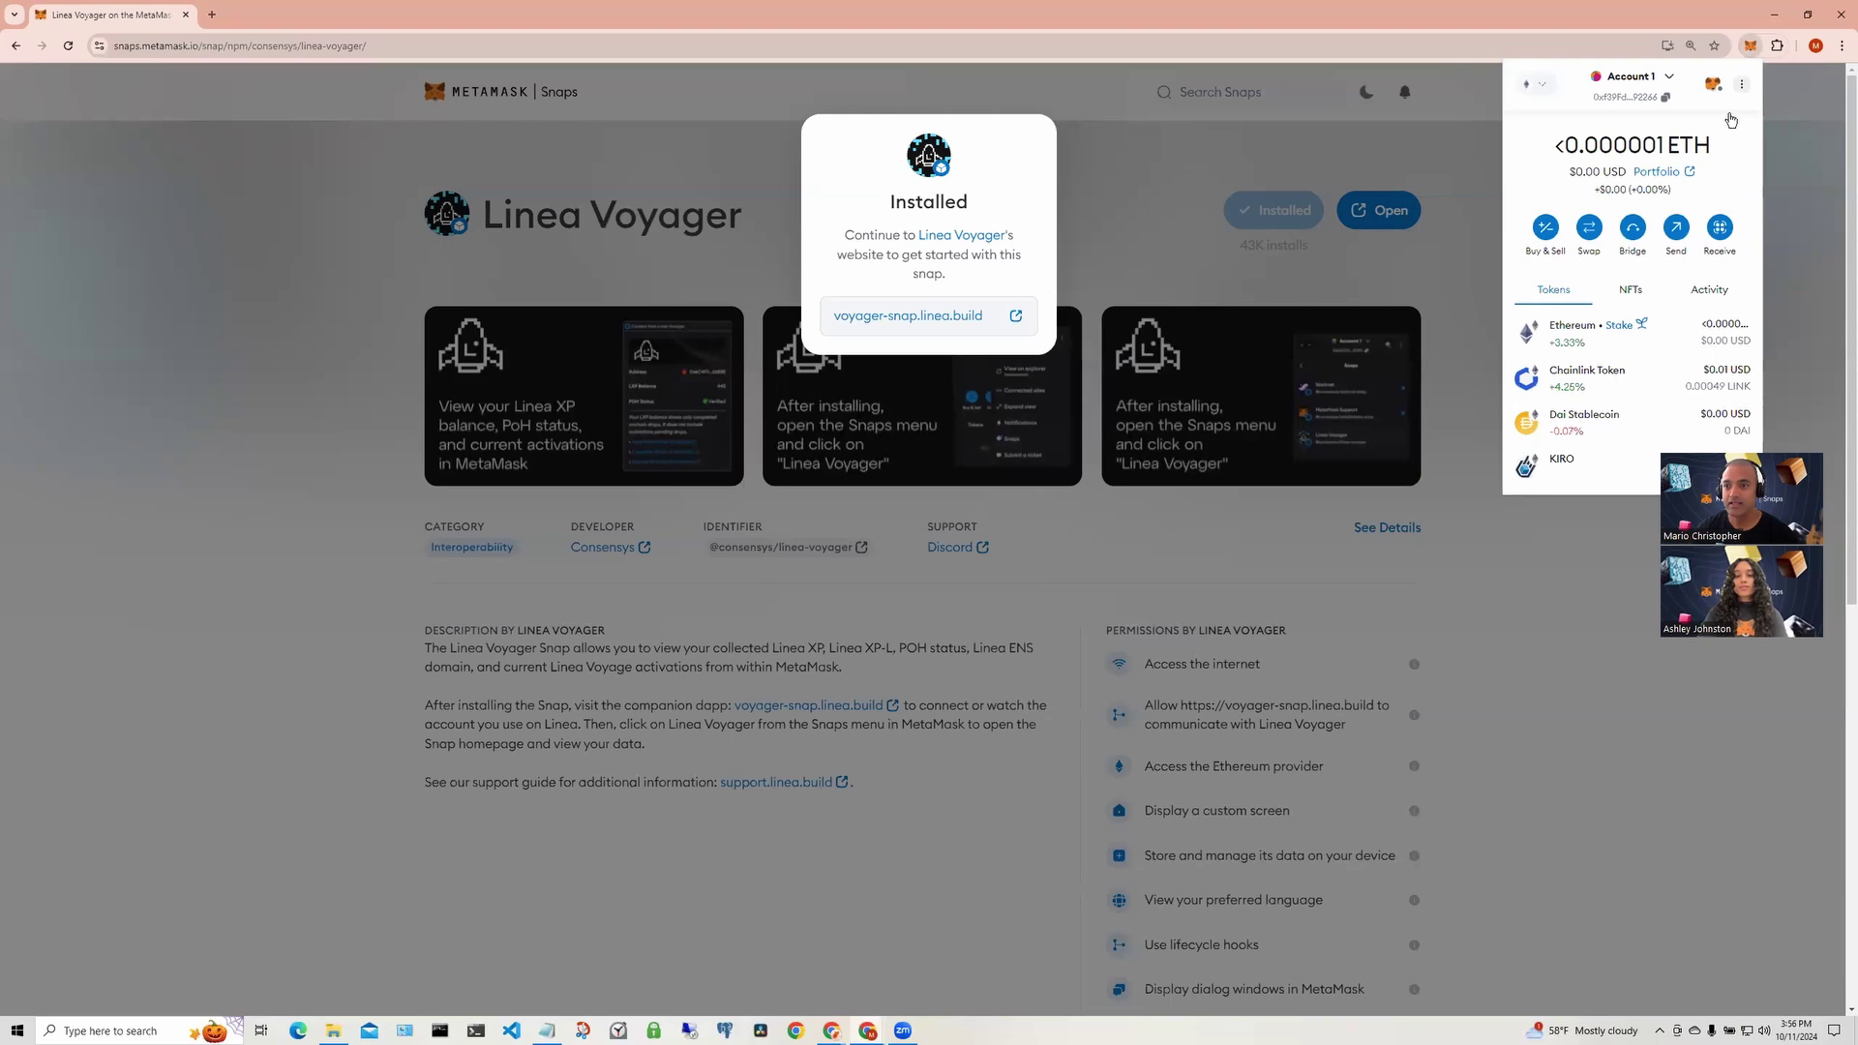
left_click(1742, 85)
left_click(1610, 319)
left_click(1595, 180)
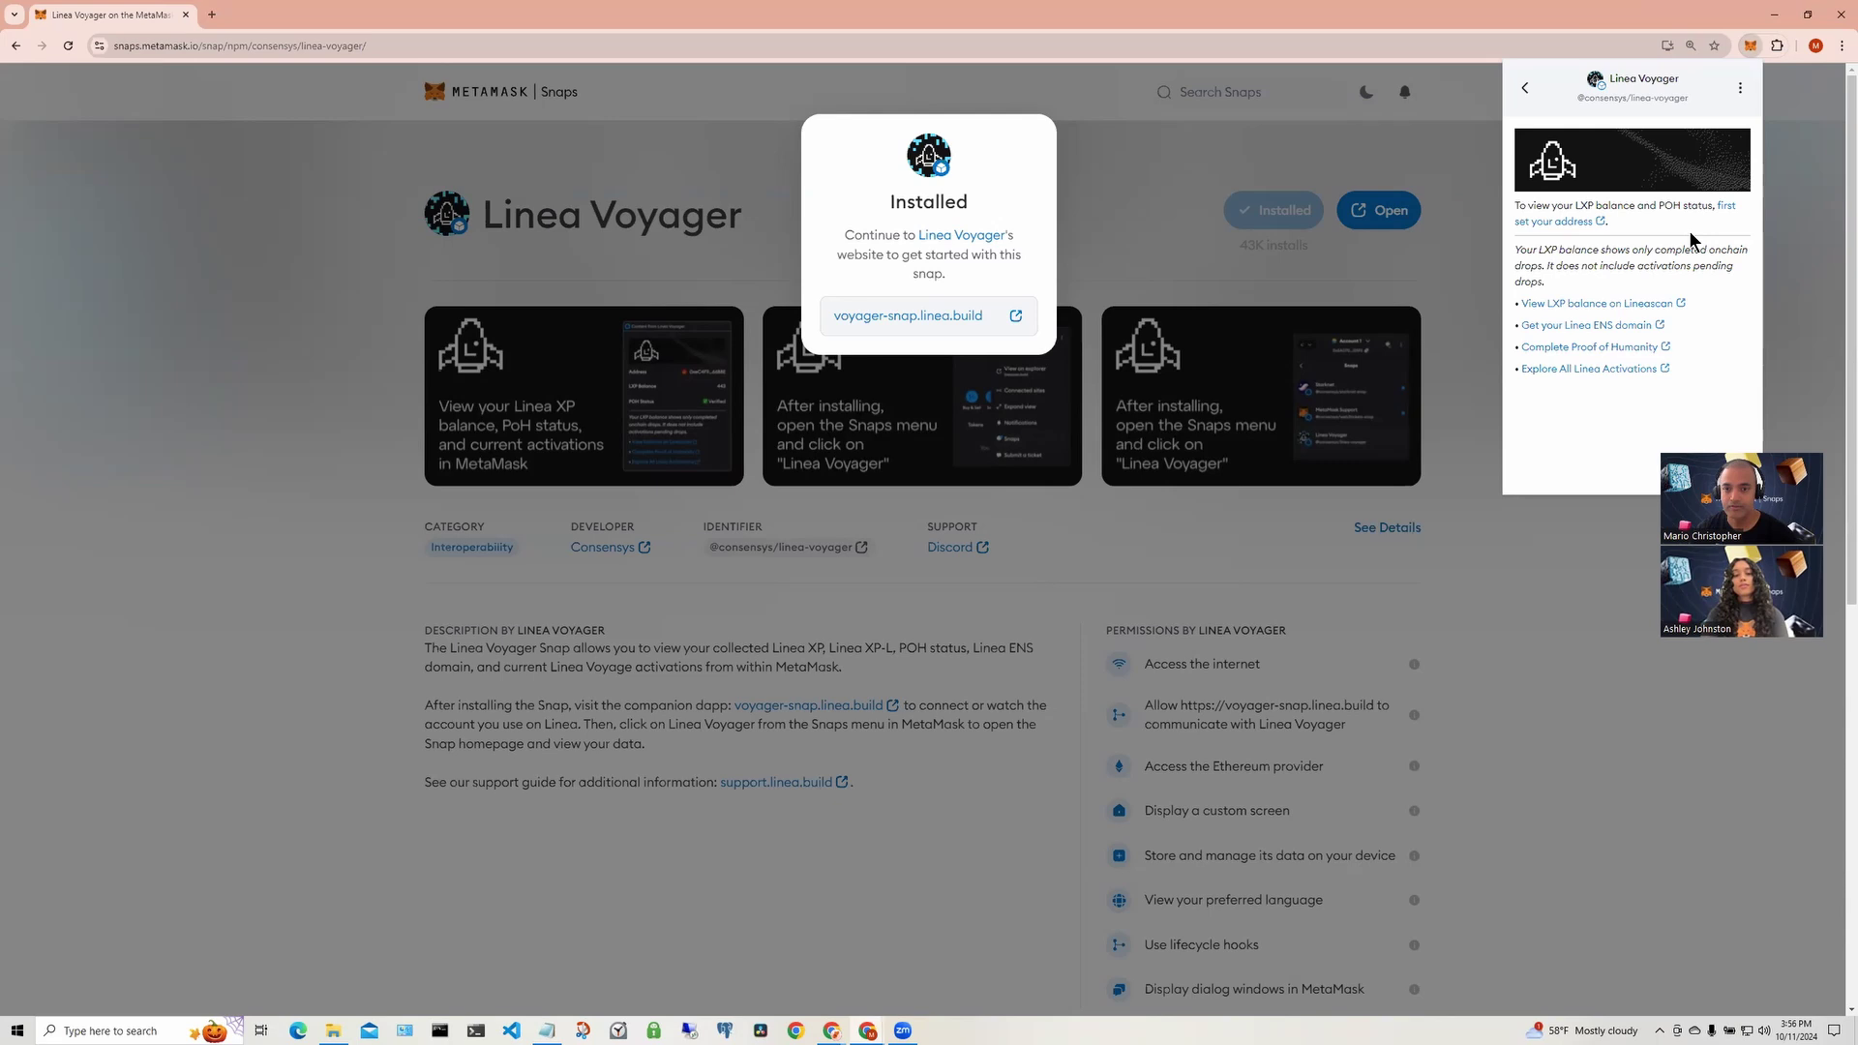
Open voyager-snap.linea.build, connect the MetaMask account and select the listed connected address.
left_click(996, 166)
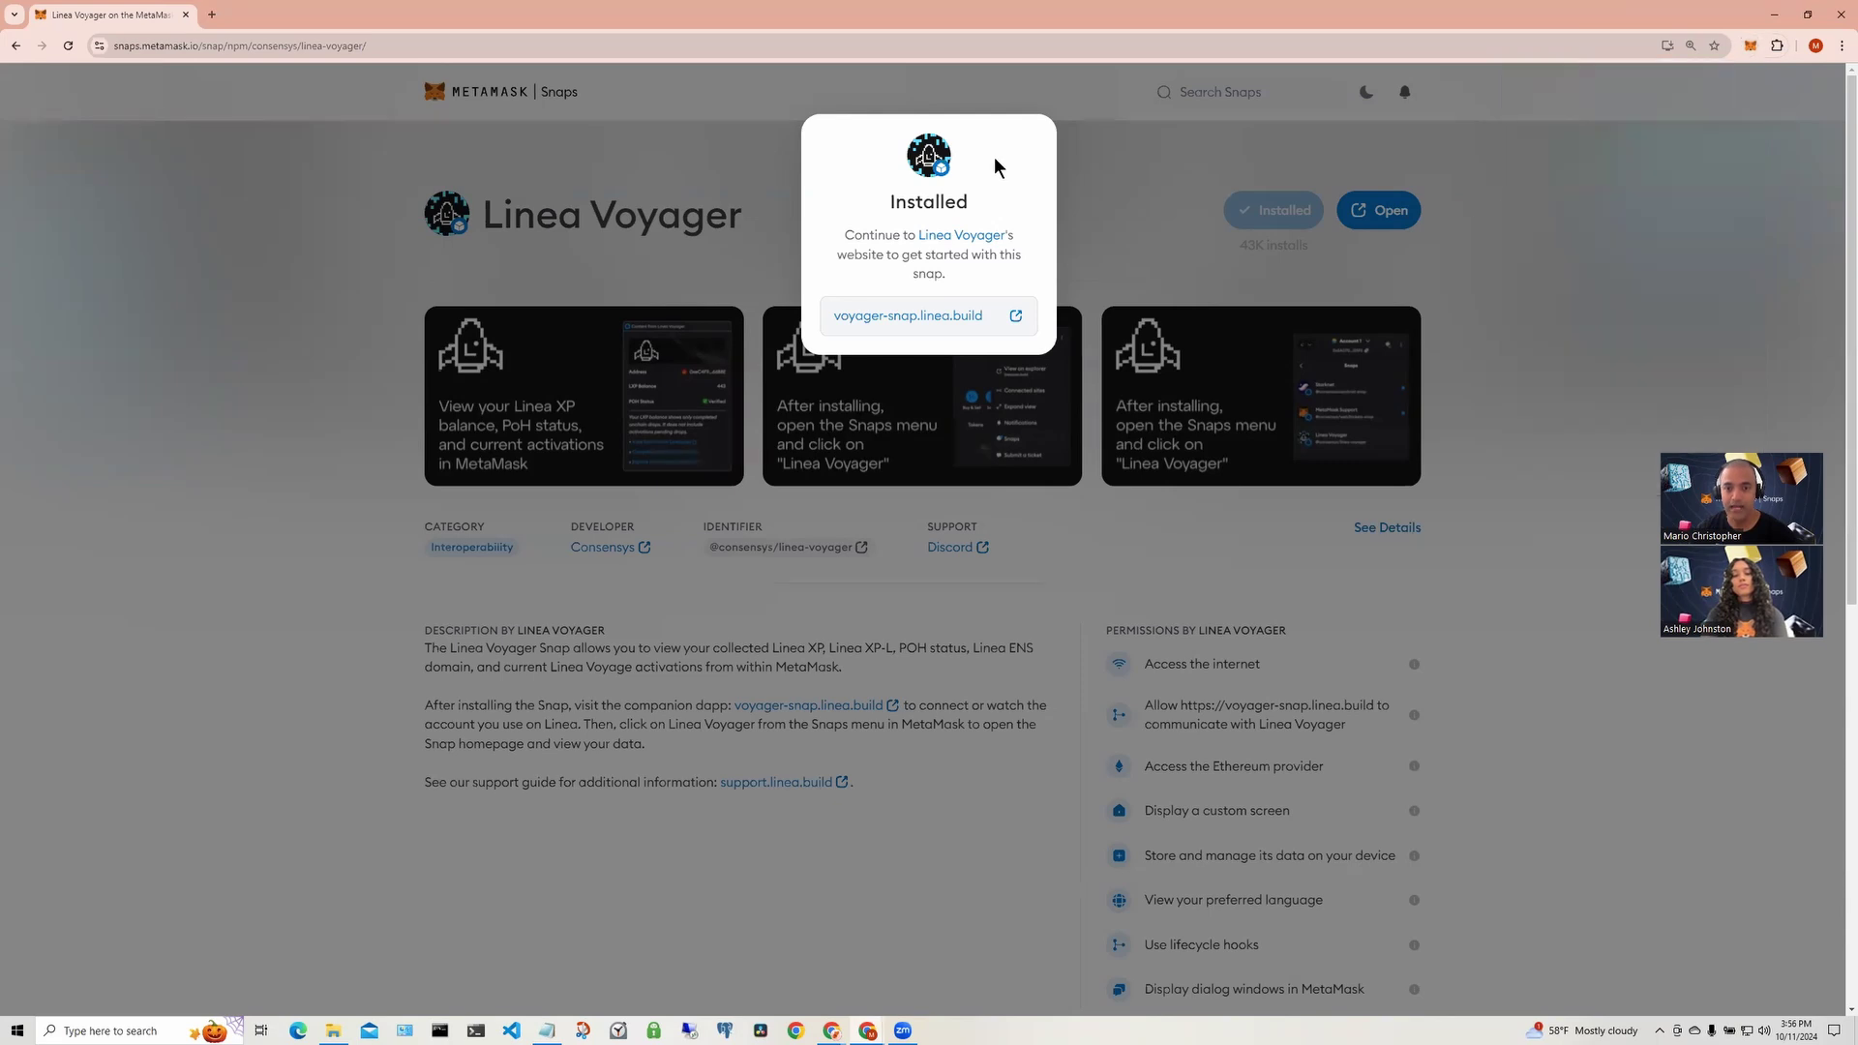
left_click(952, 316)
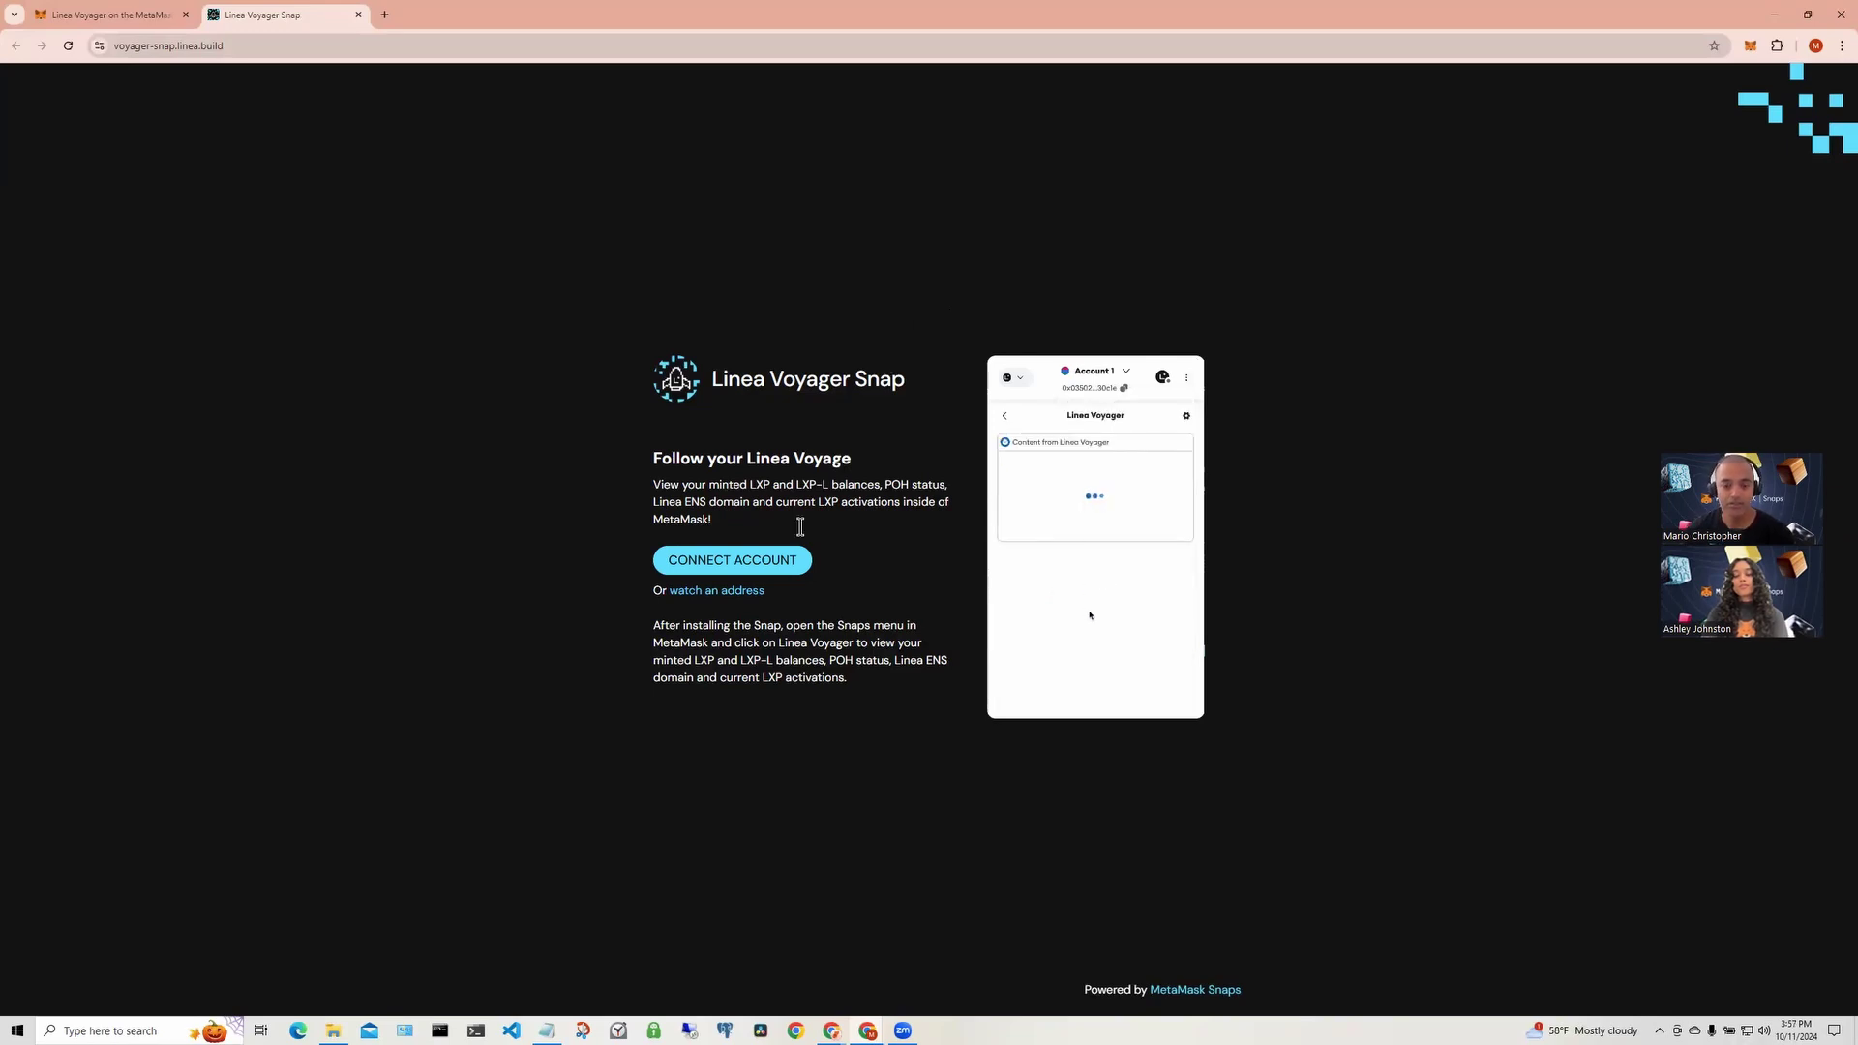
left_click(709, 561)
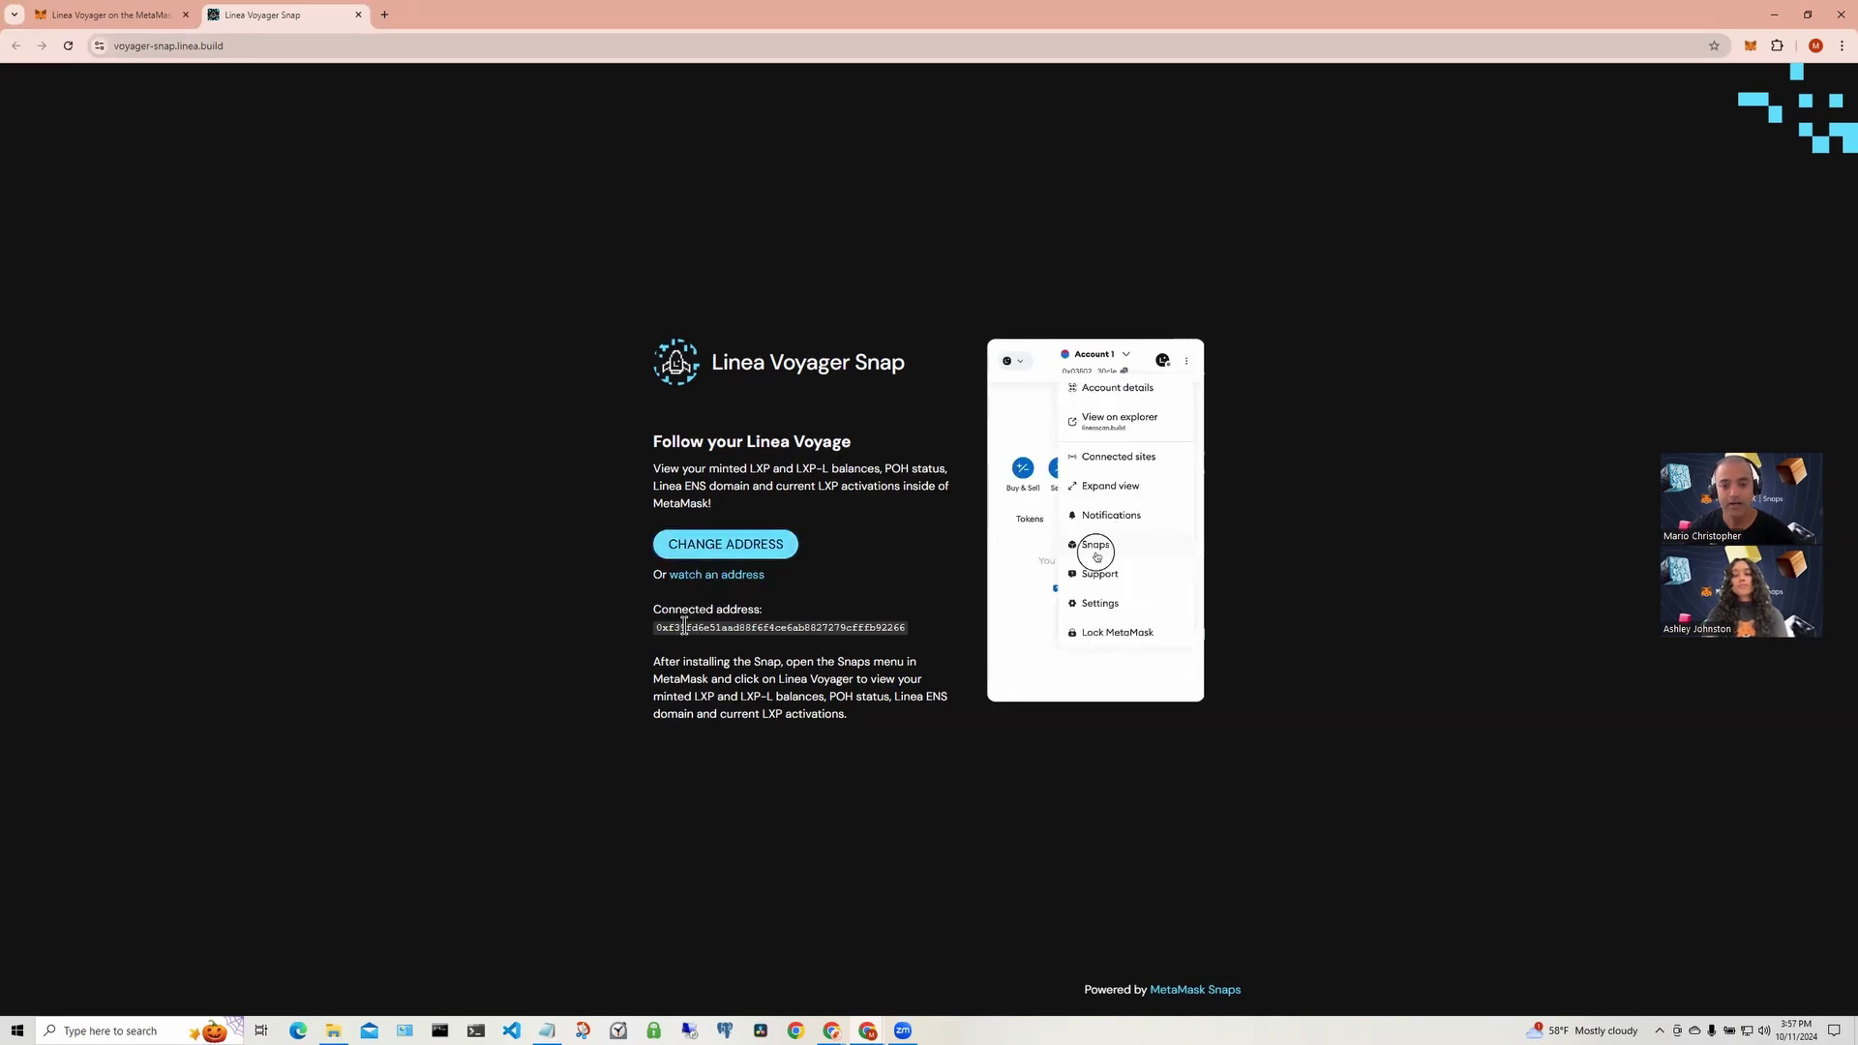
left_click_drag(658, 630, 904, 627)
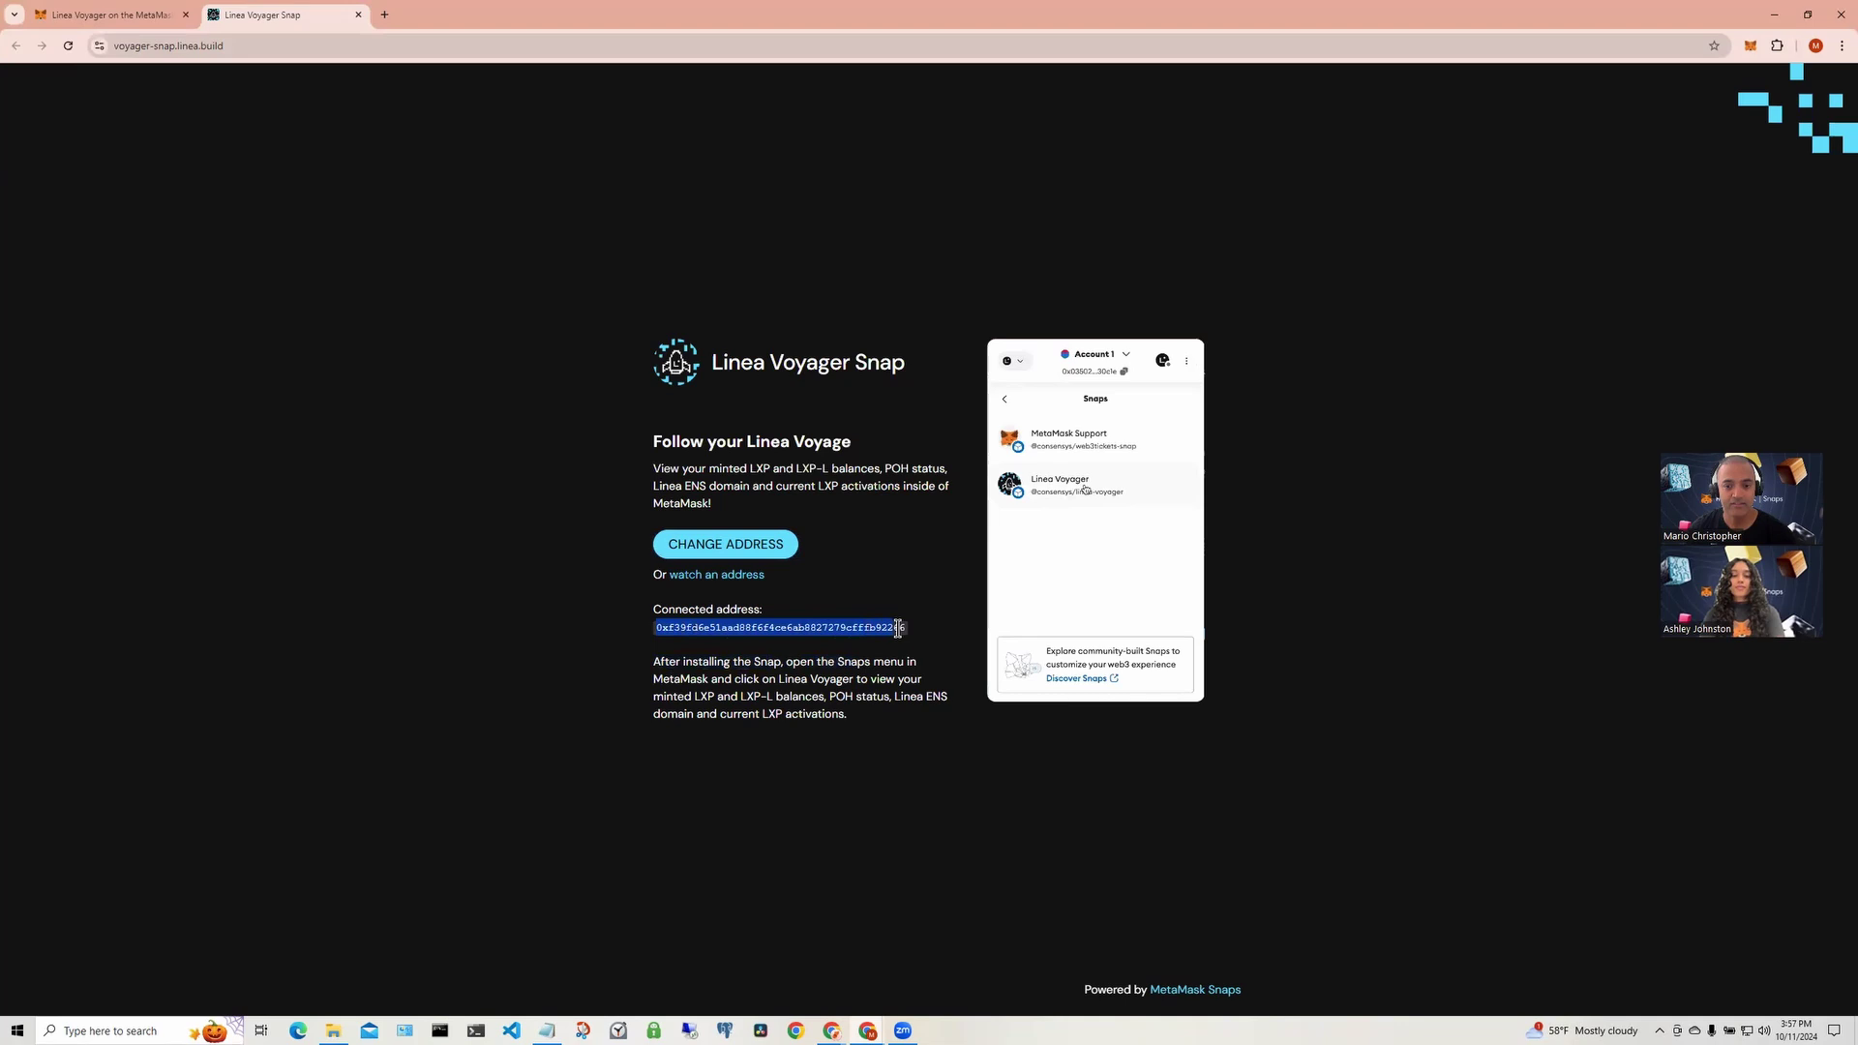
Open the Linea Voyager snap to see LXP Balance 0 and POH Status Not verified.
left_click(1752, 51)
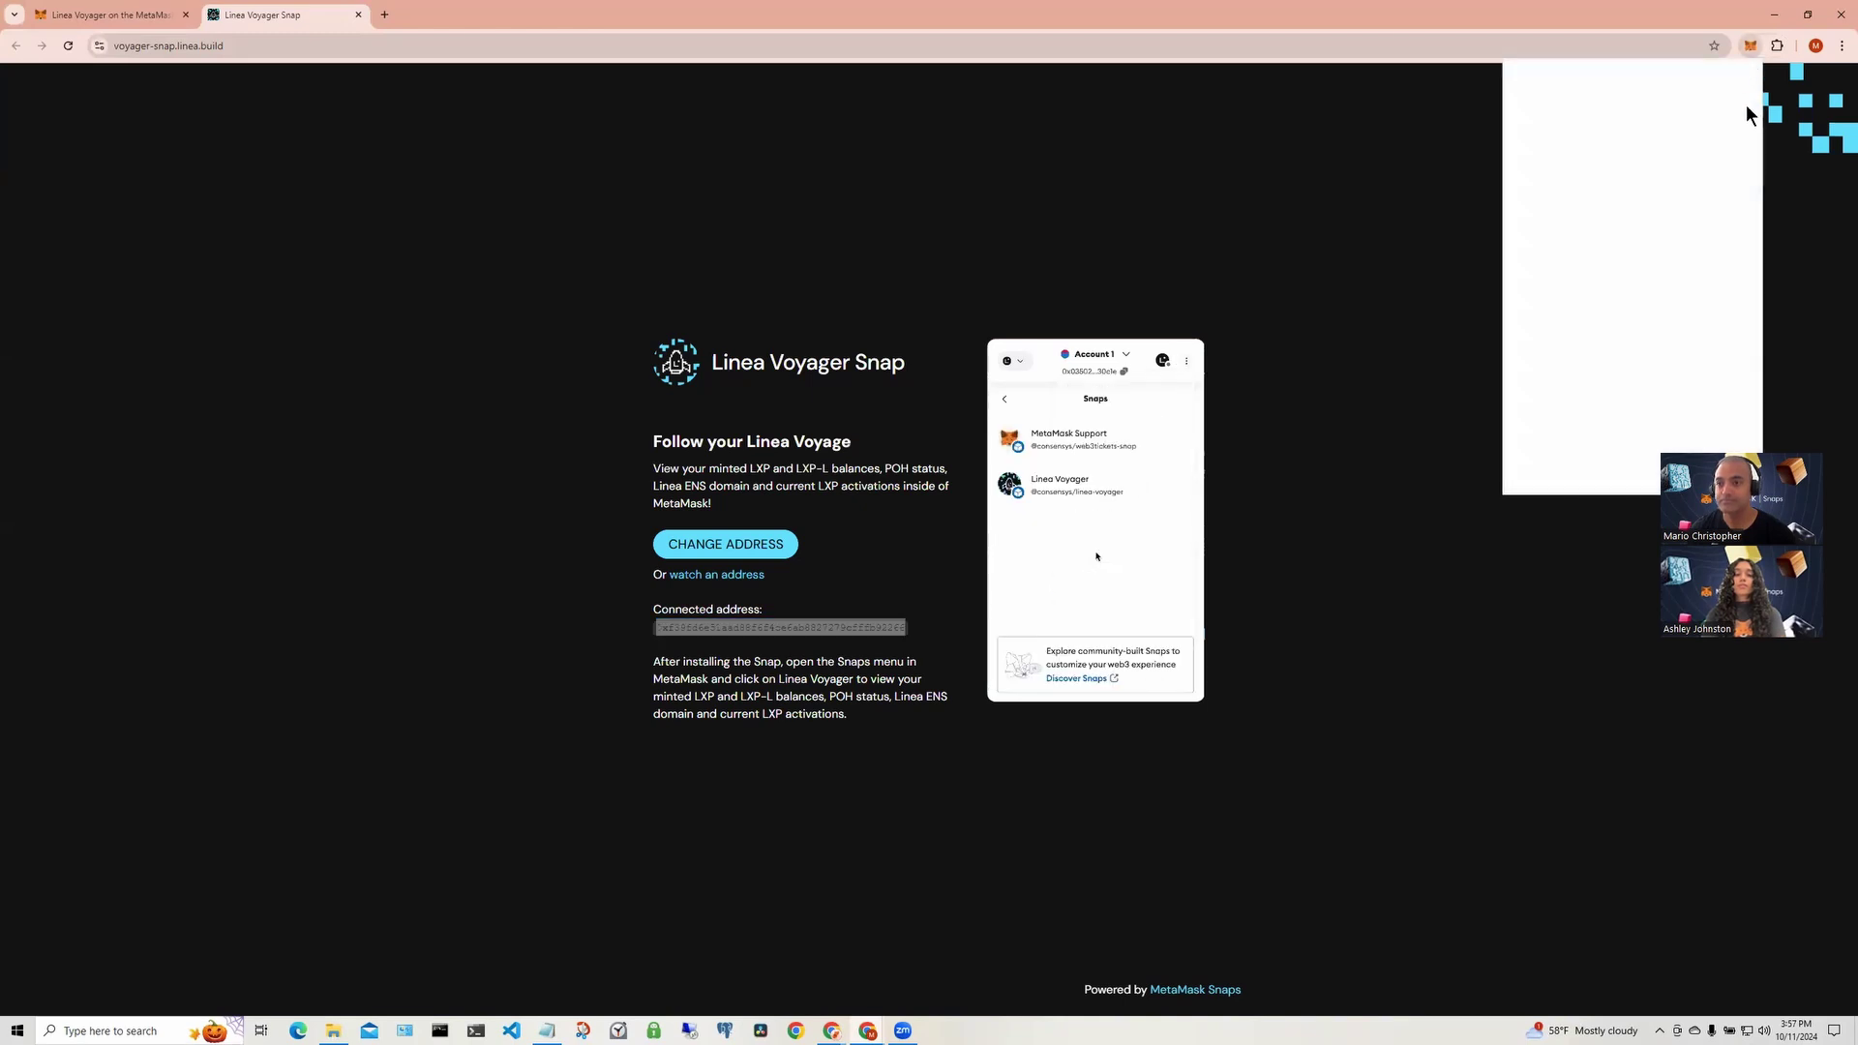
left_click(1742, 85)
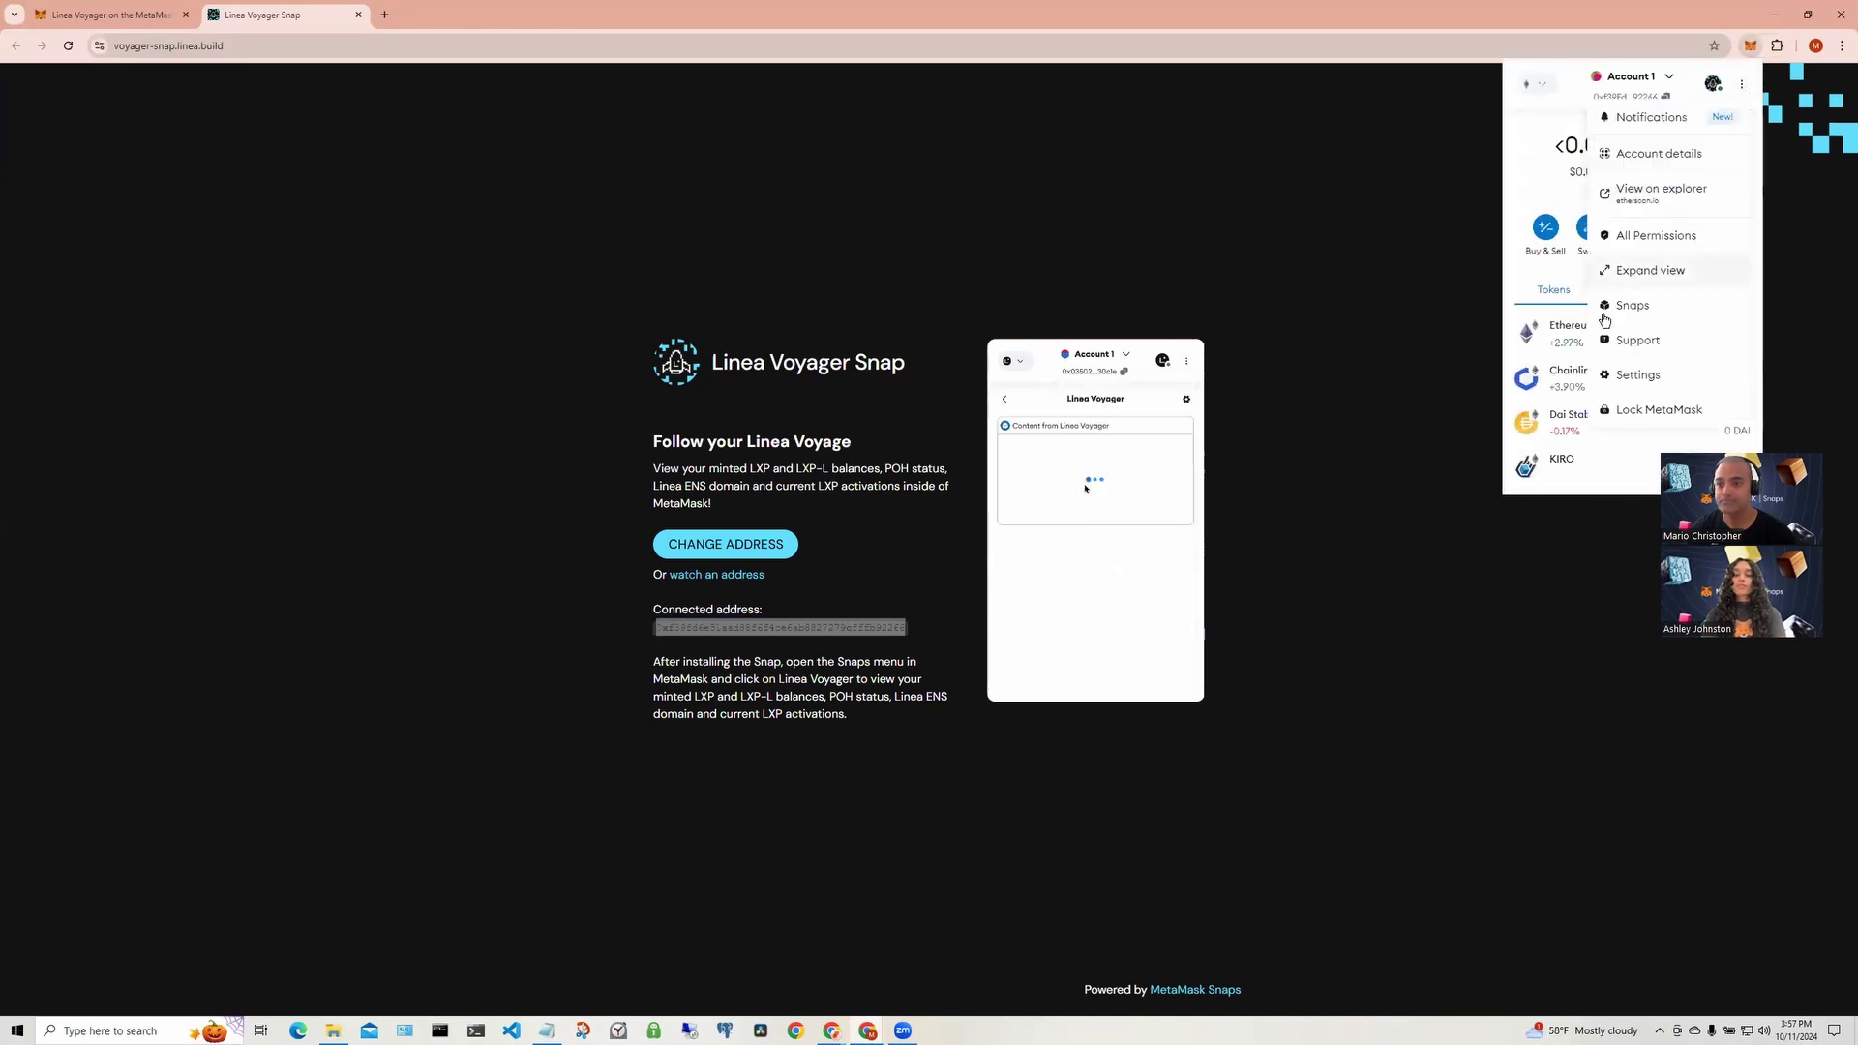
left_click(1607, 308)
left_click(1606, 187)
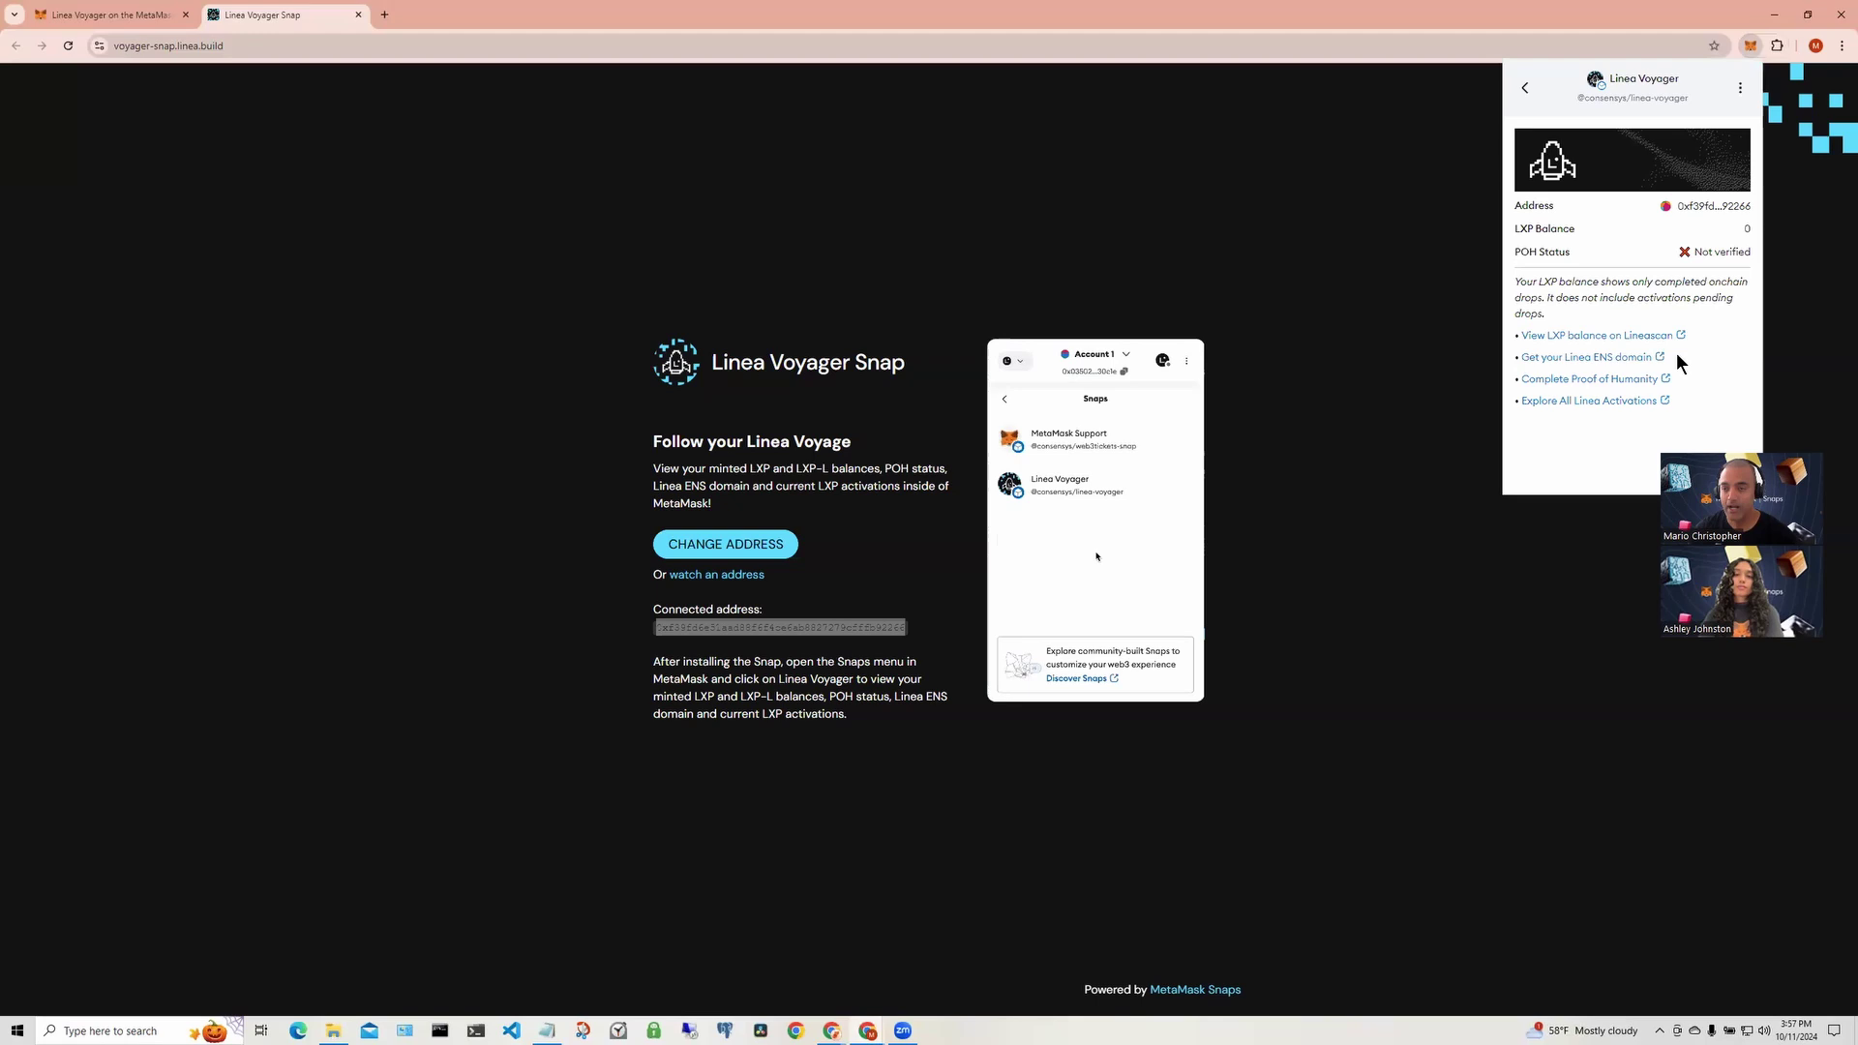
Paste a different wallet address into the snap's LXP address prompt and submit it to watch.
left_click(1419, 511)
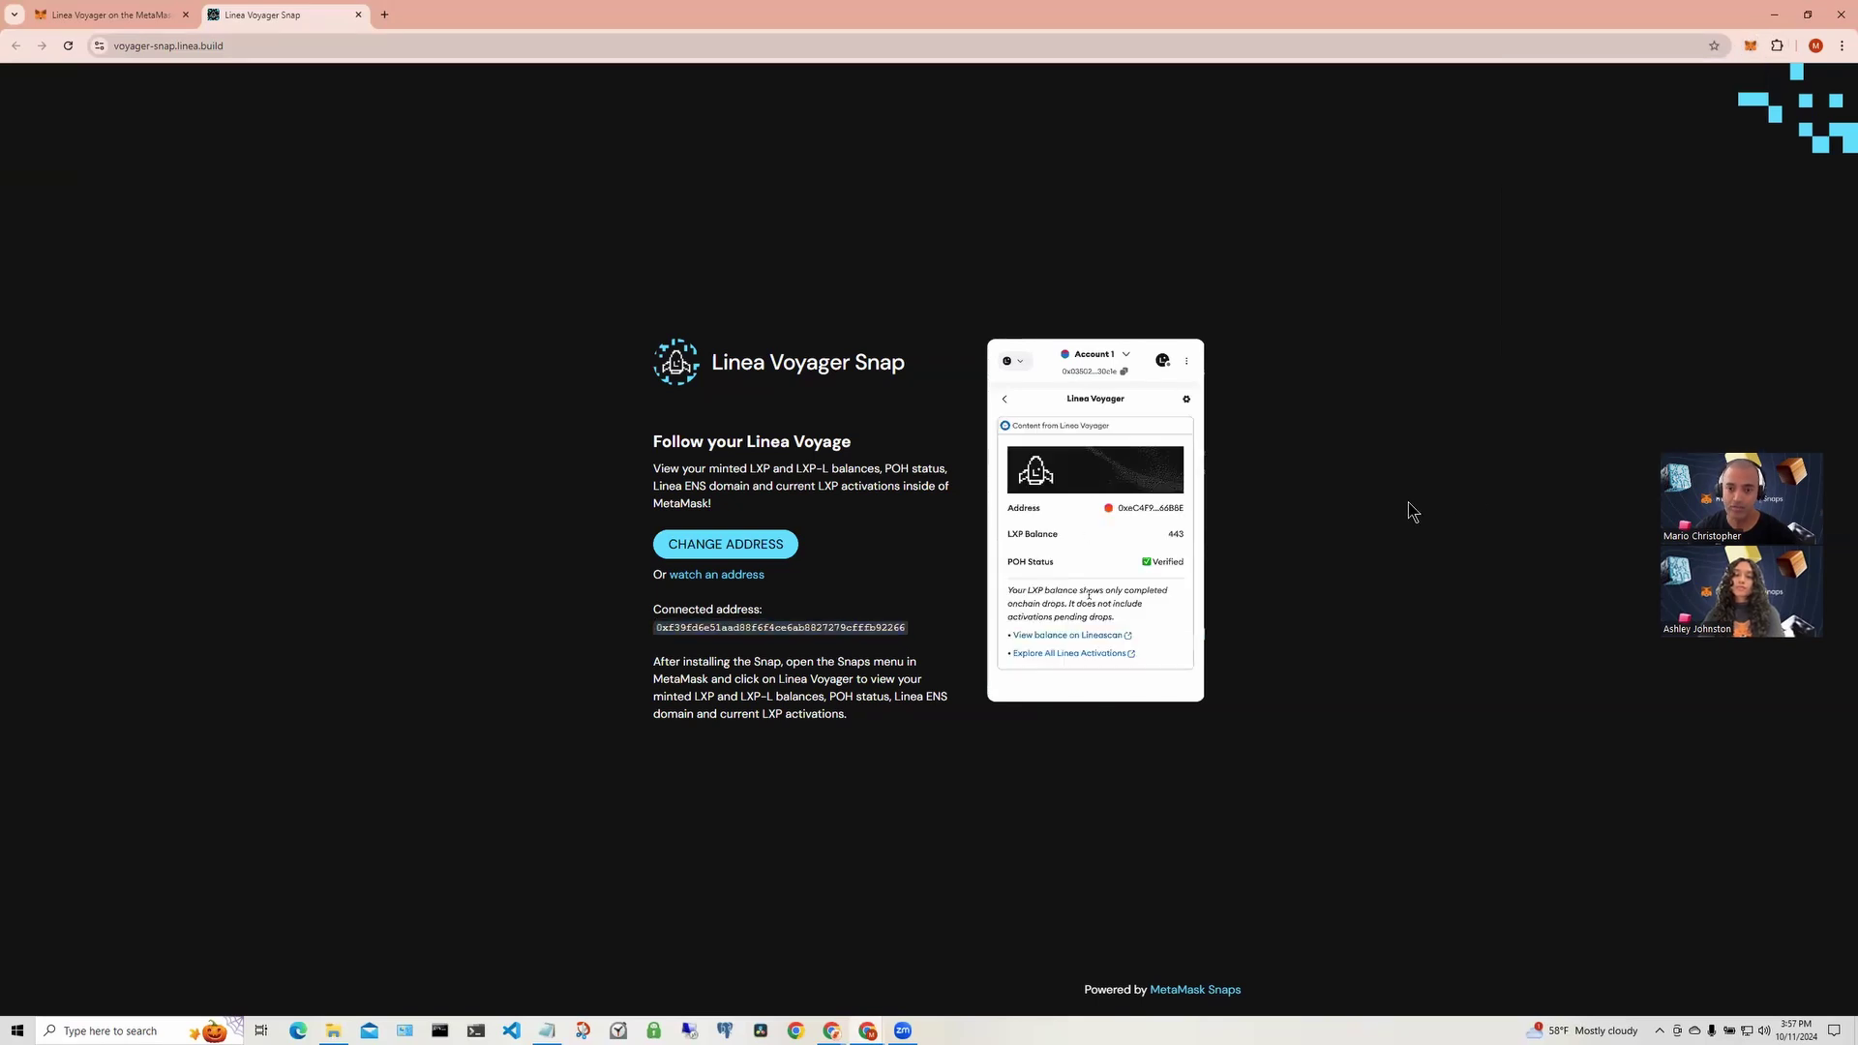
left_click(688, 576)
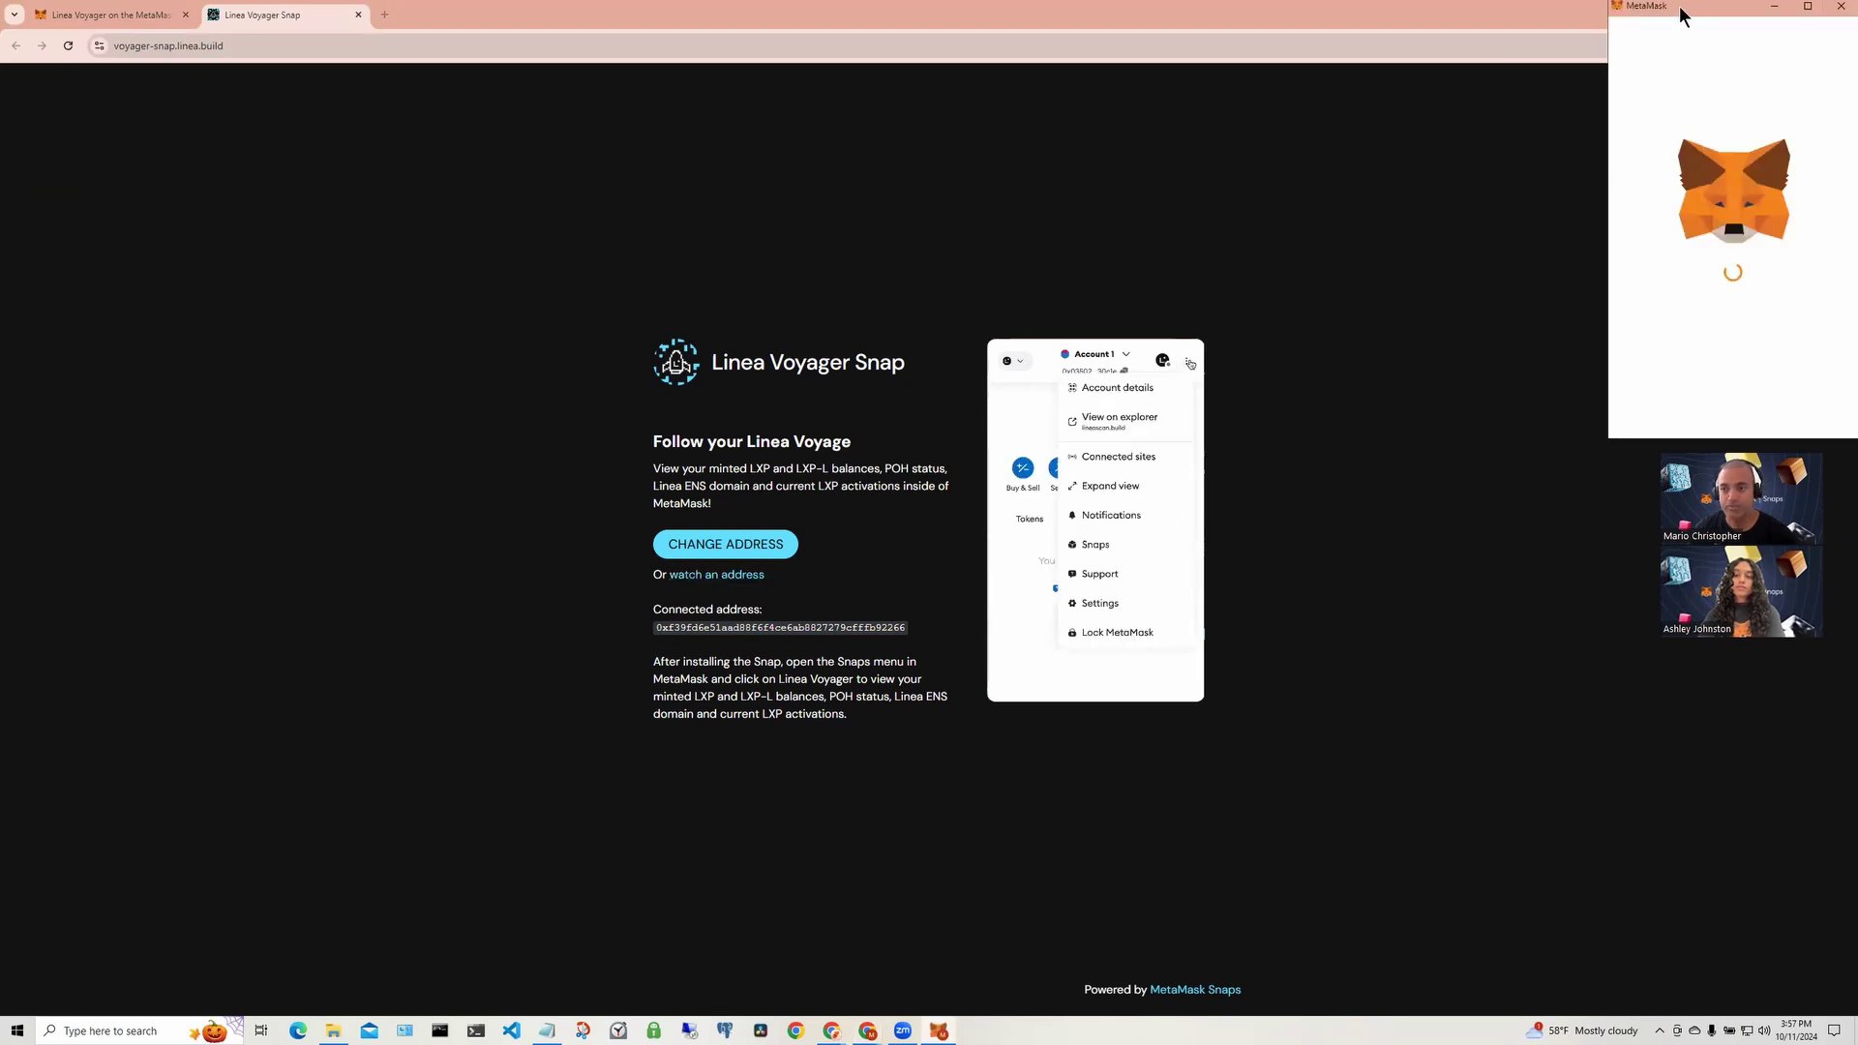
left_click_drag(1680, 6, 1629, 49)
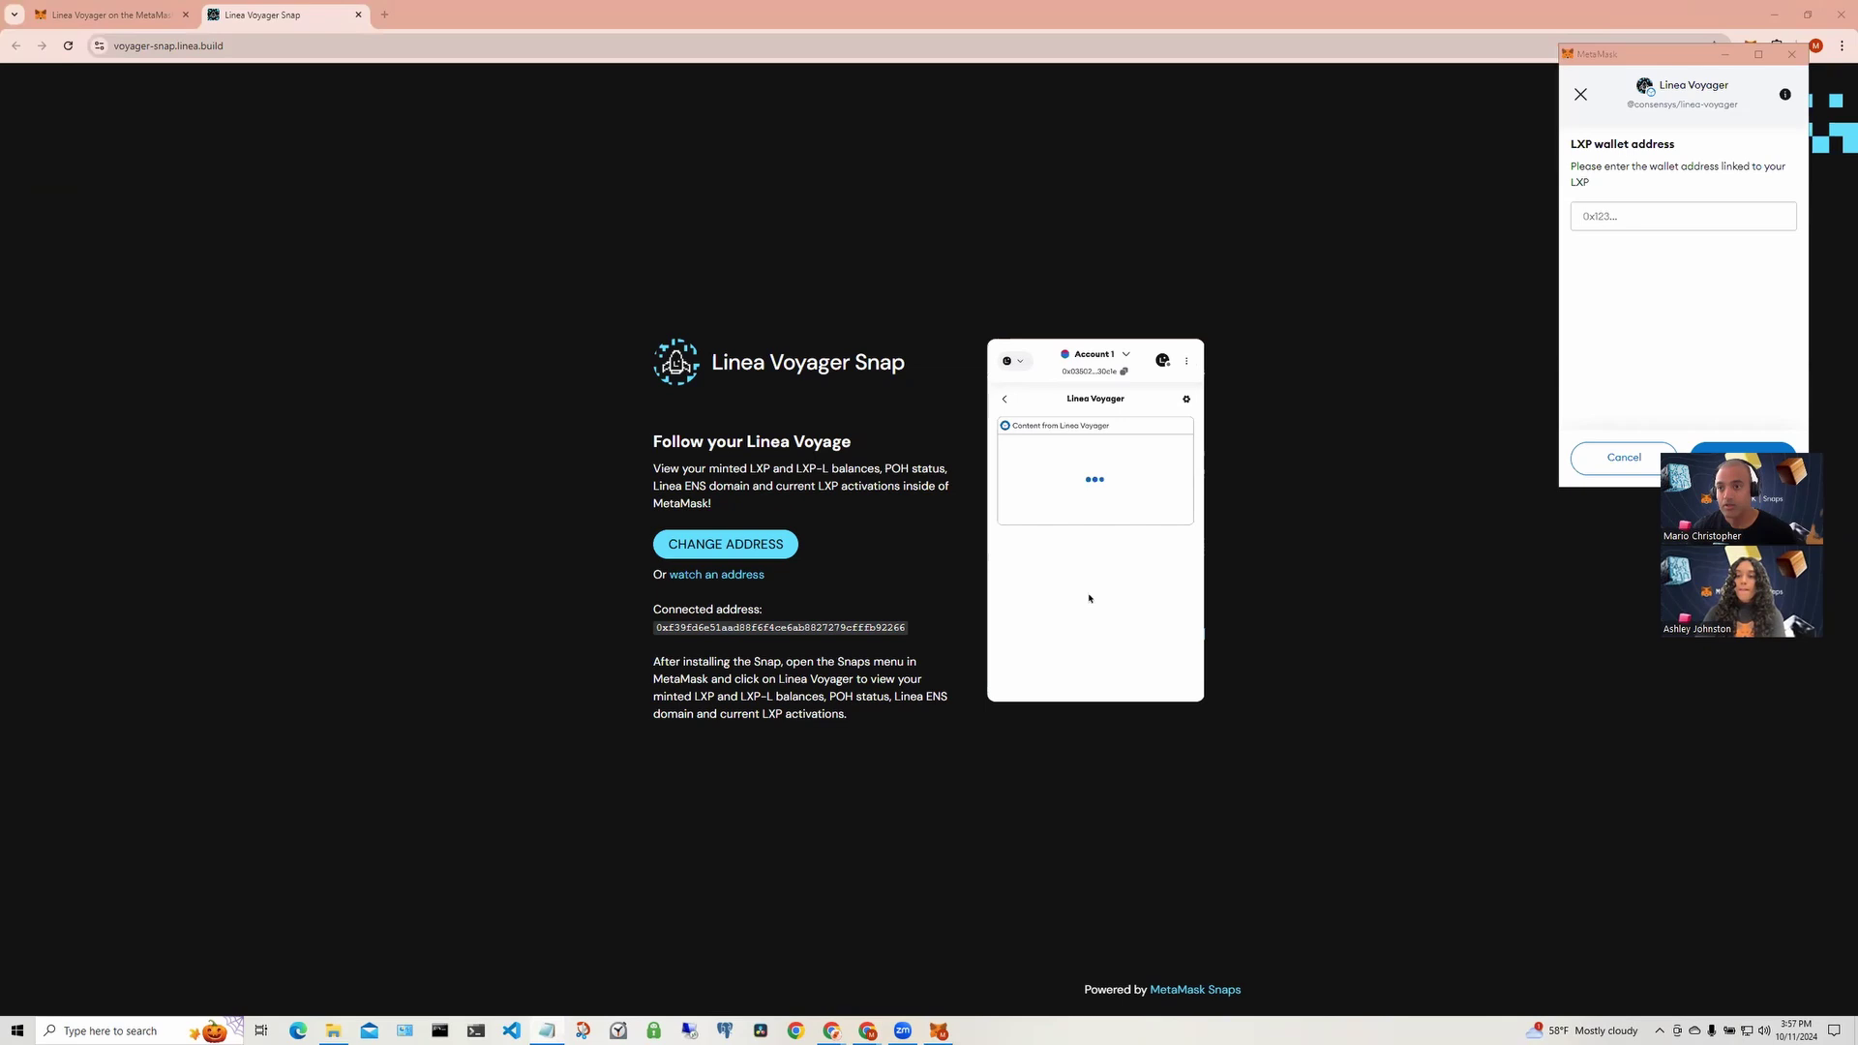
left_click(1706, 215)
key("ctrl+v")
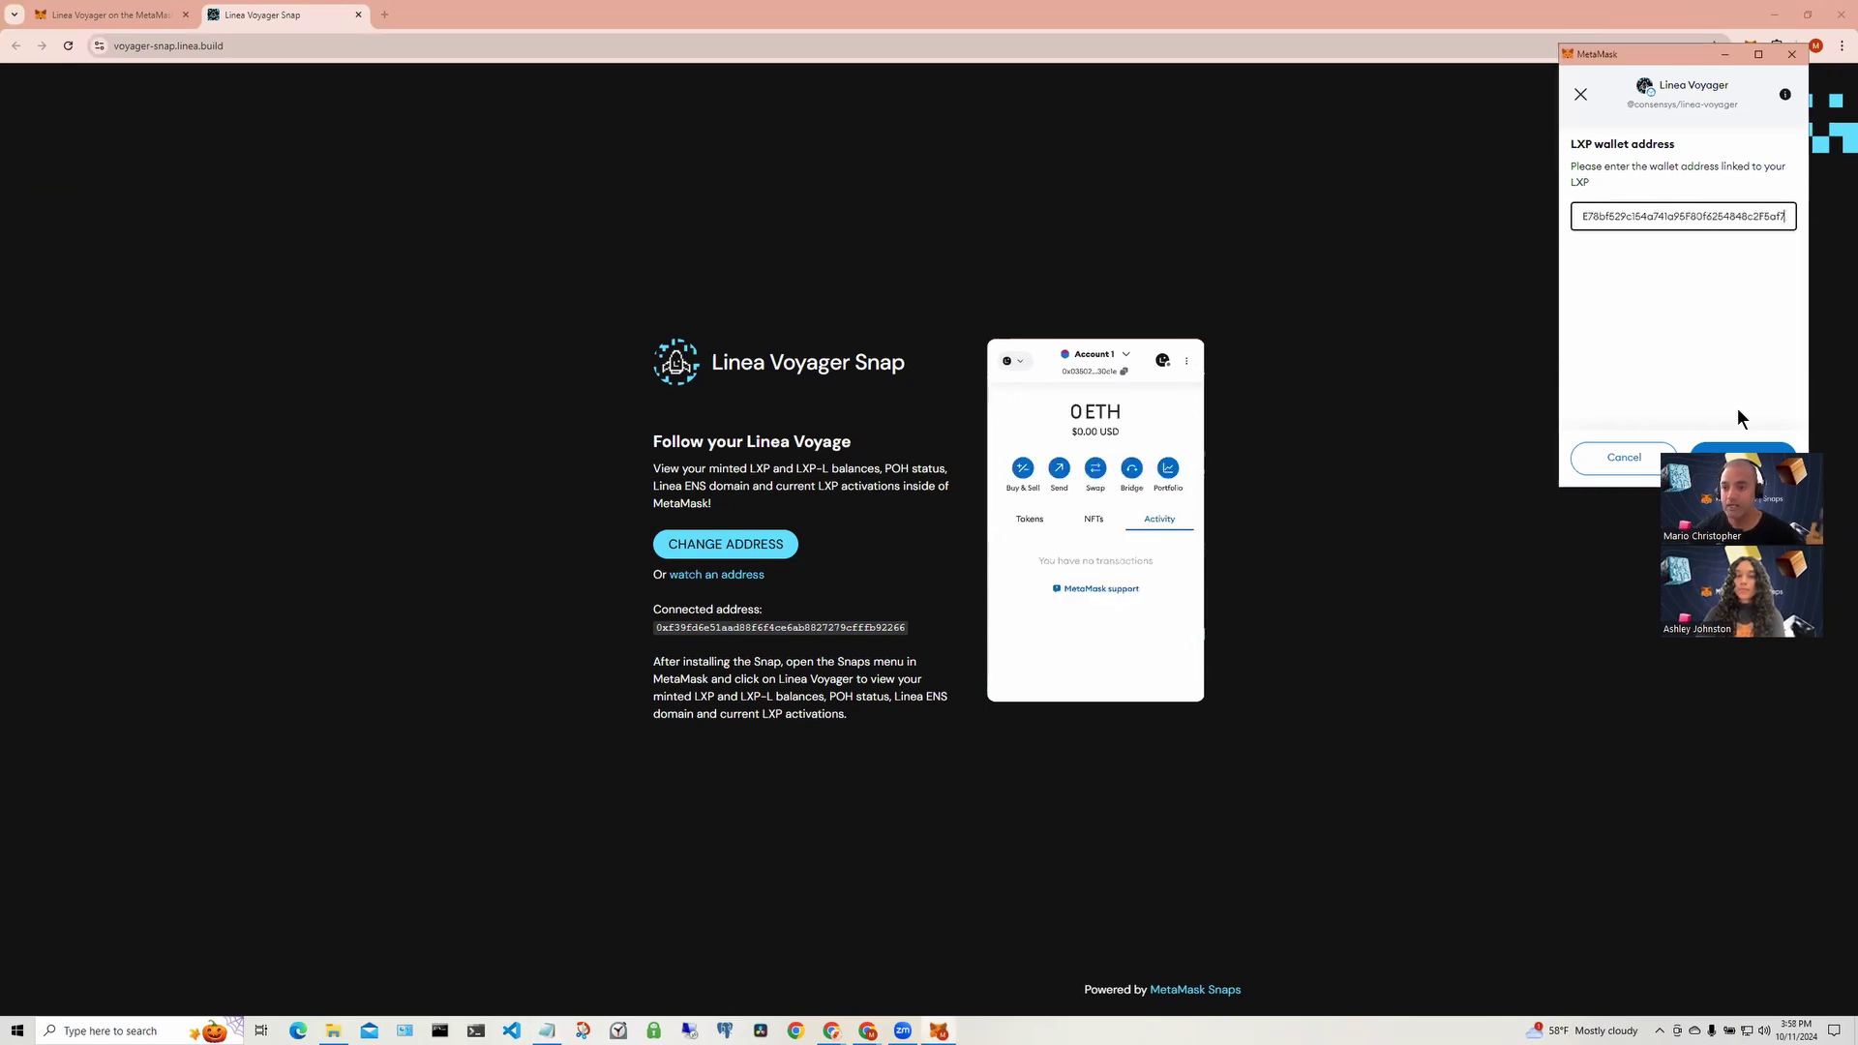
left_click(1736, 458)
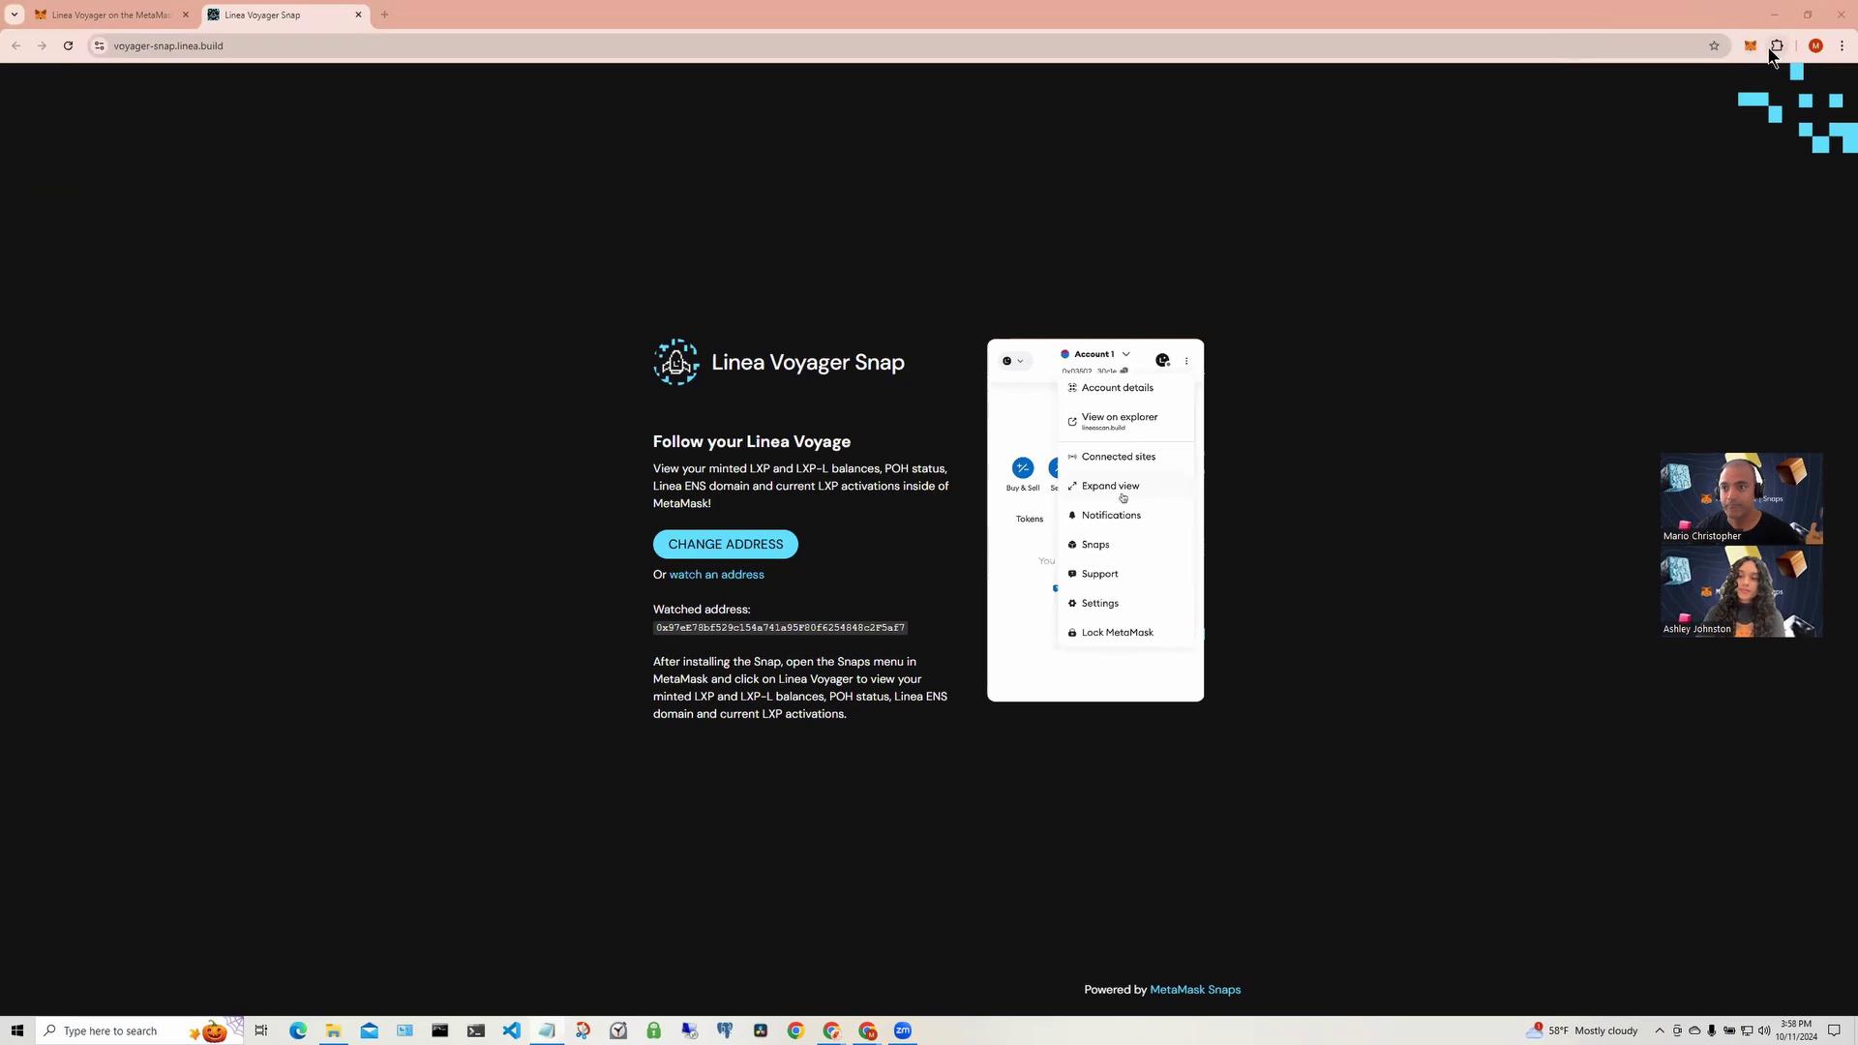
left_click(1750, 45)
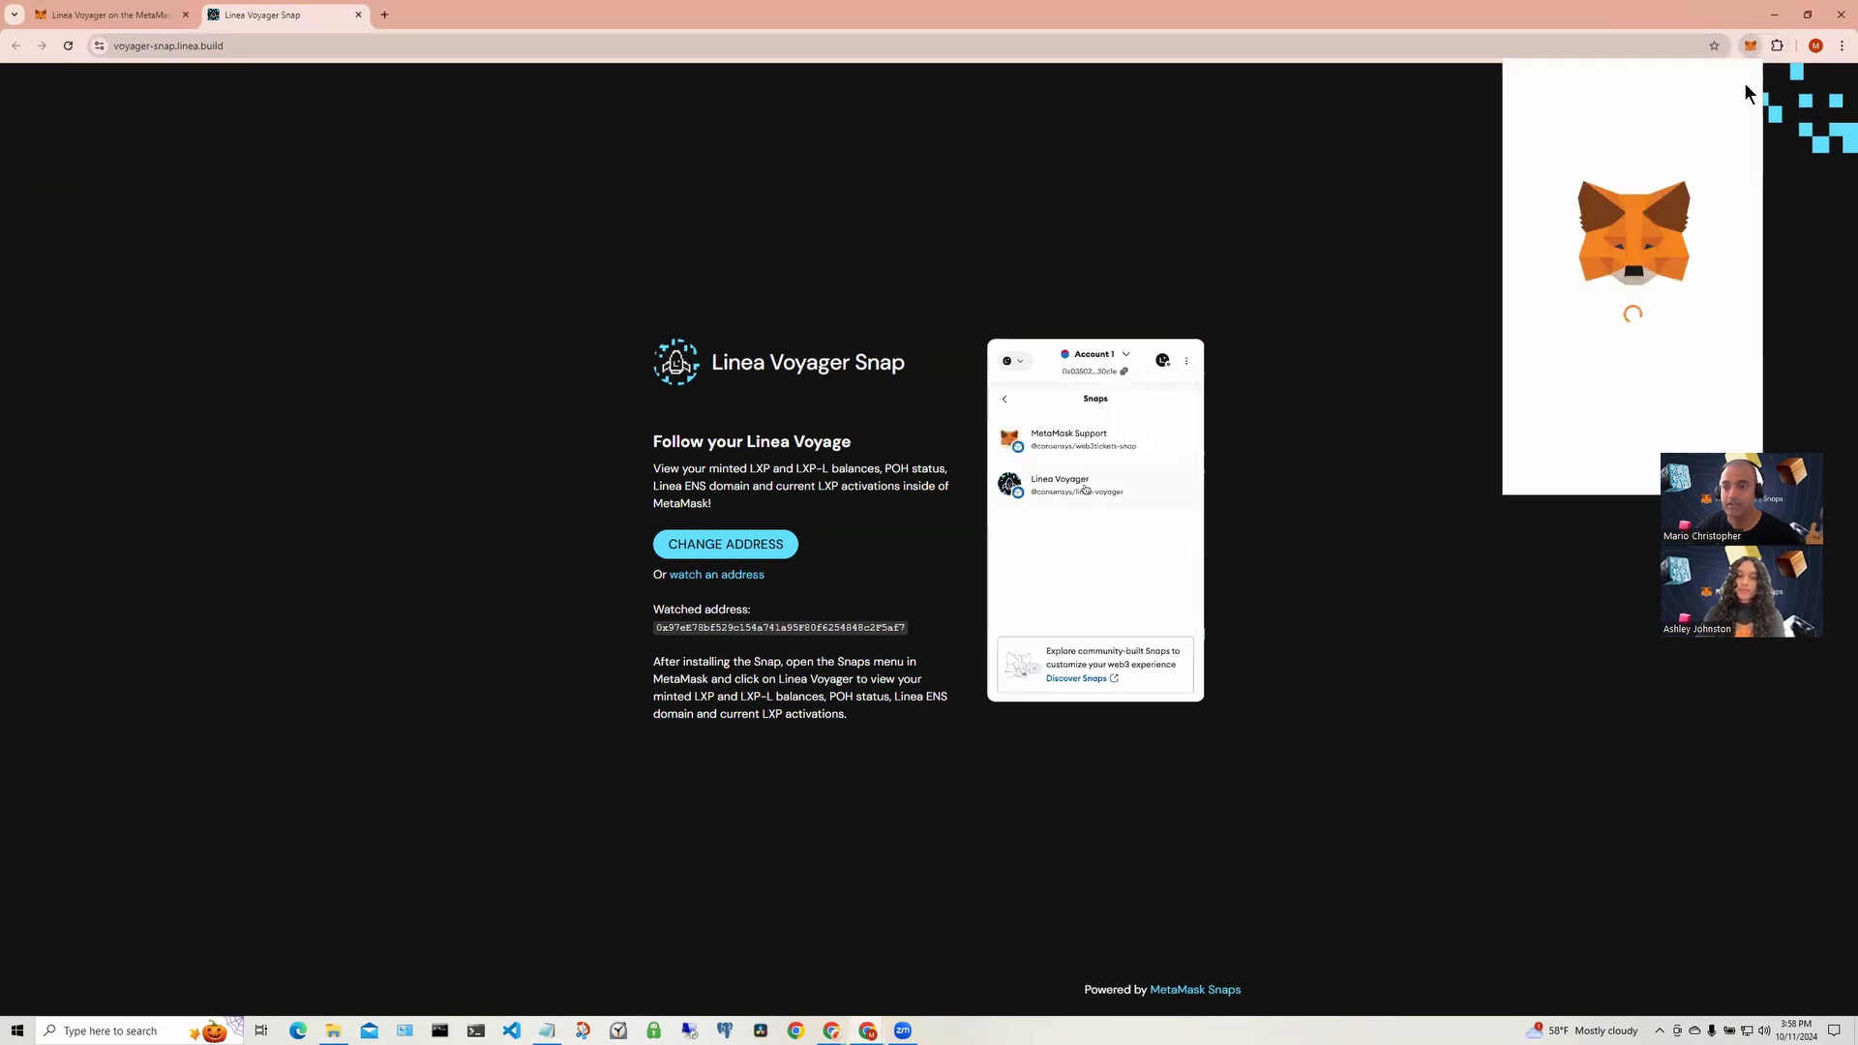
Open Linea Voyager from the Snaps list to show the watched address's LXP, PoH and ENS.
left_click(1742, 84)
left_click(1662, 306)
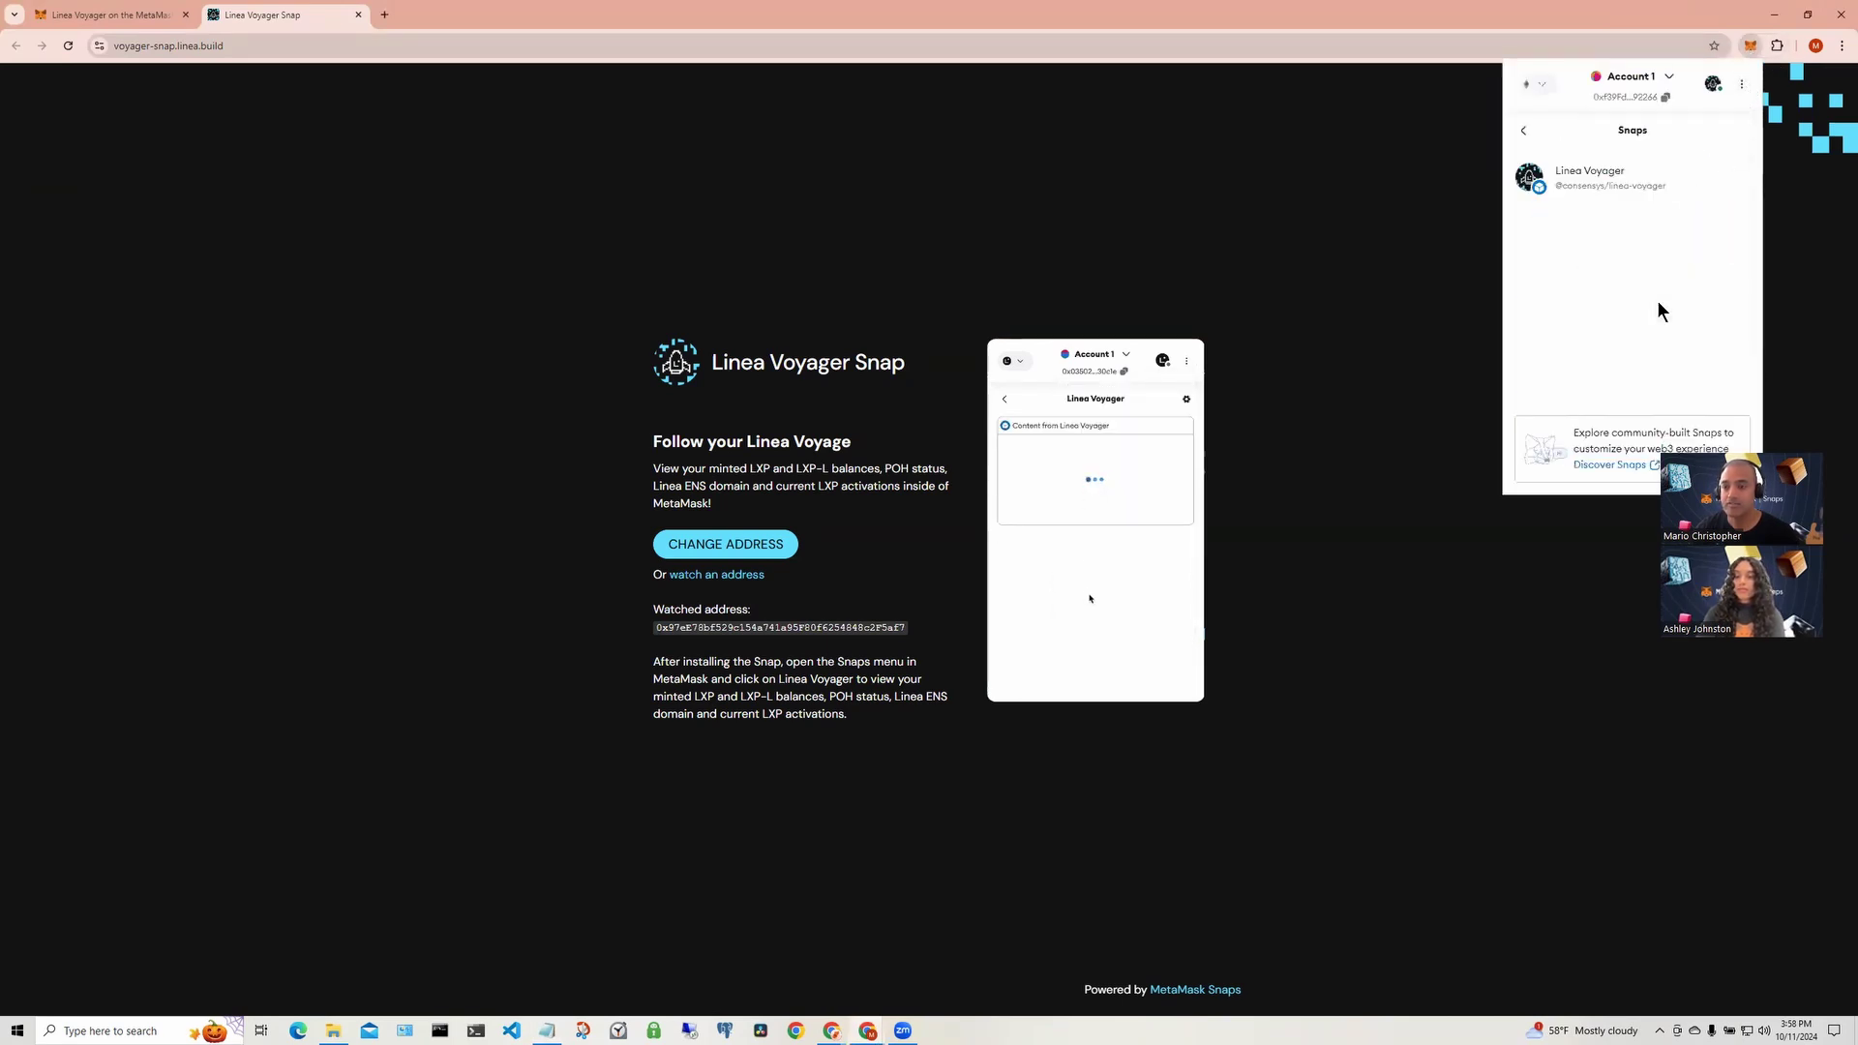
left_click(1616, 170)
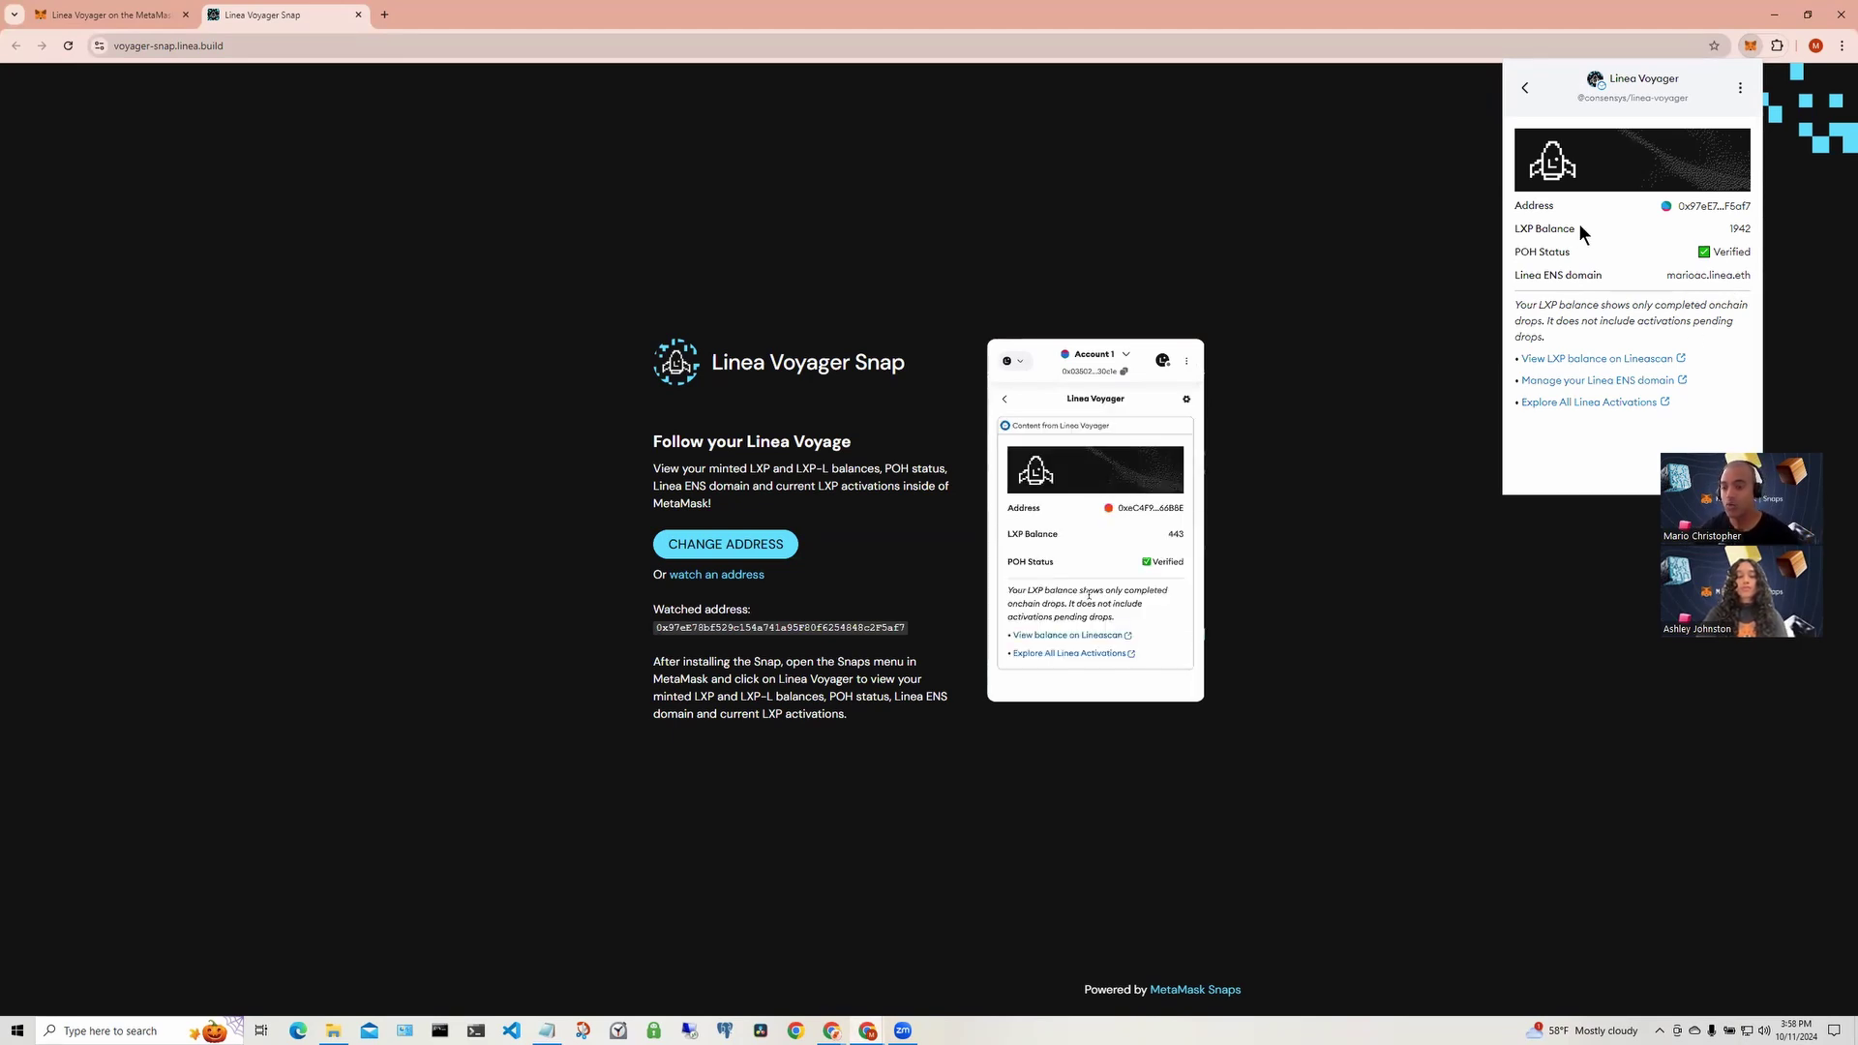
View the 1,942 LXP holdings on Lineascan, then choose 'Manage your Linea ENS domain' in the snap.
left_click(1601, 359)
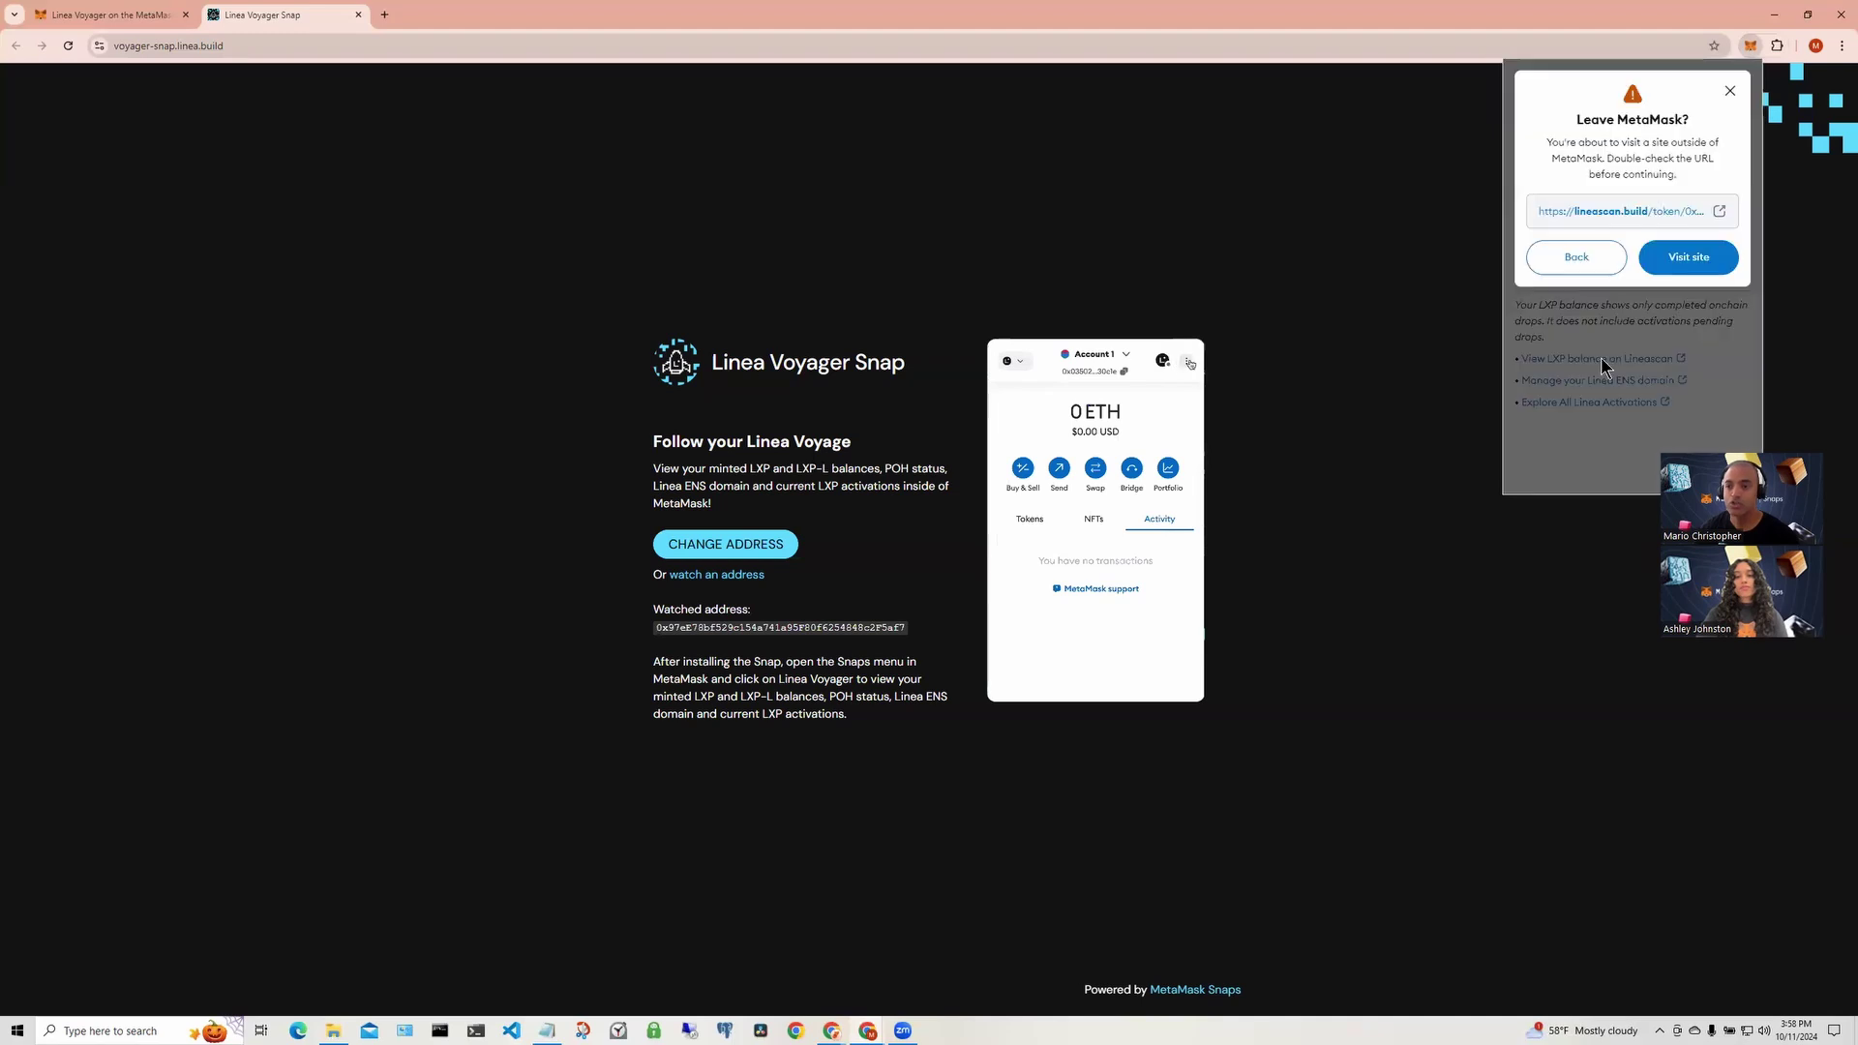
left_click(1658, 254)
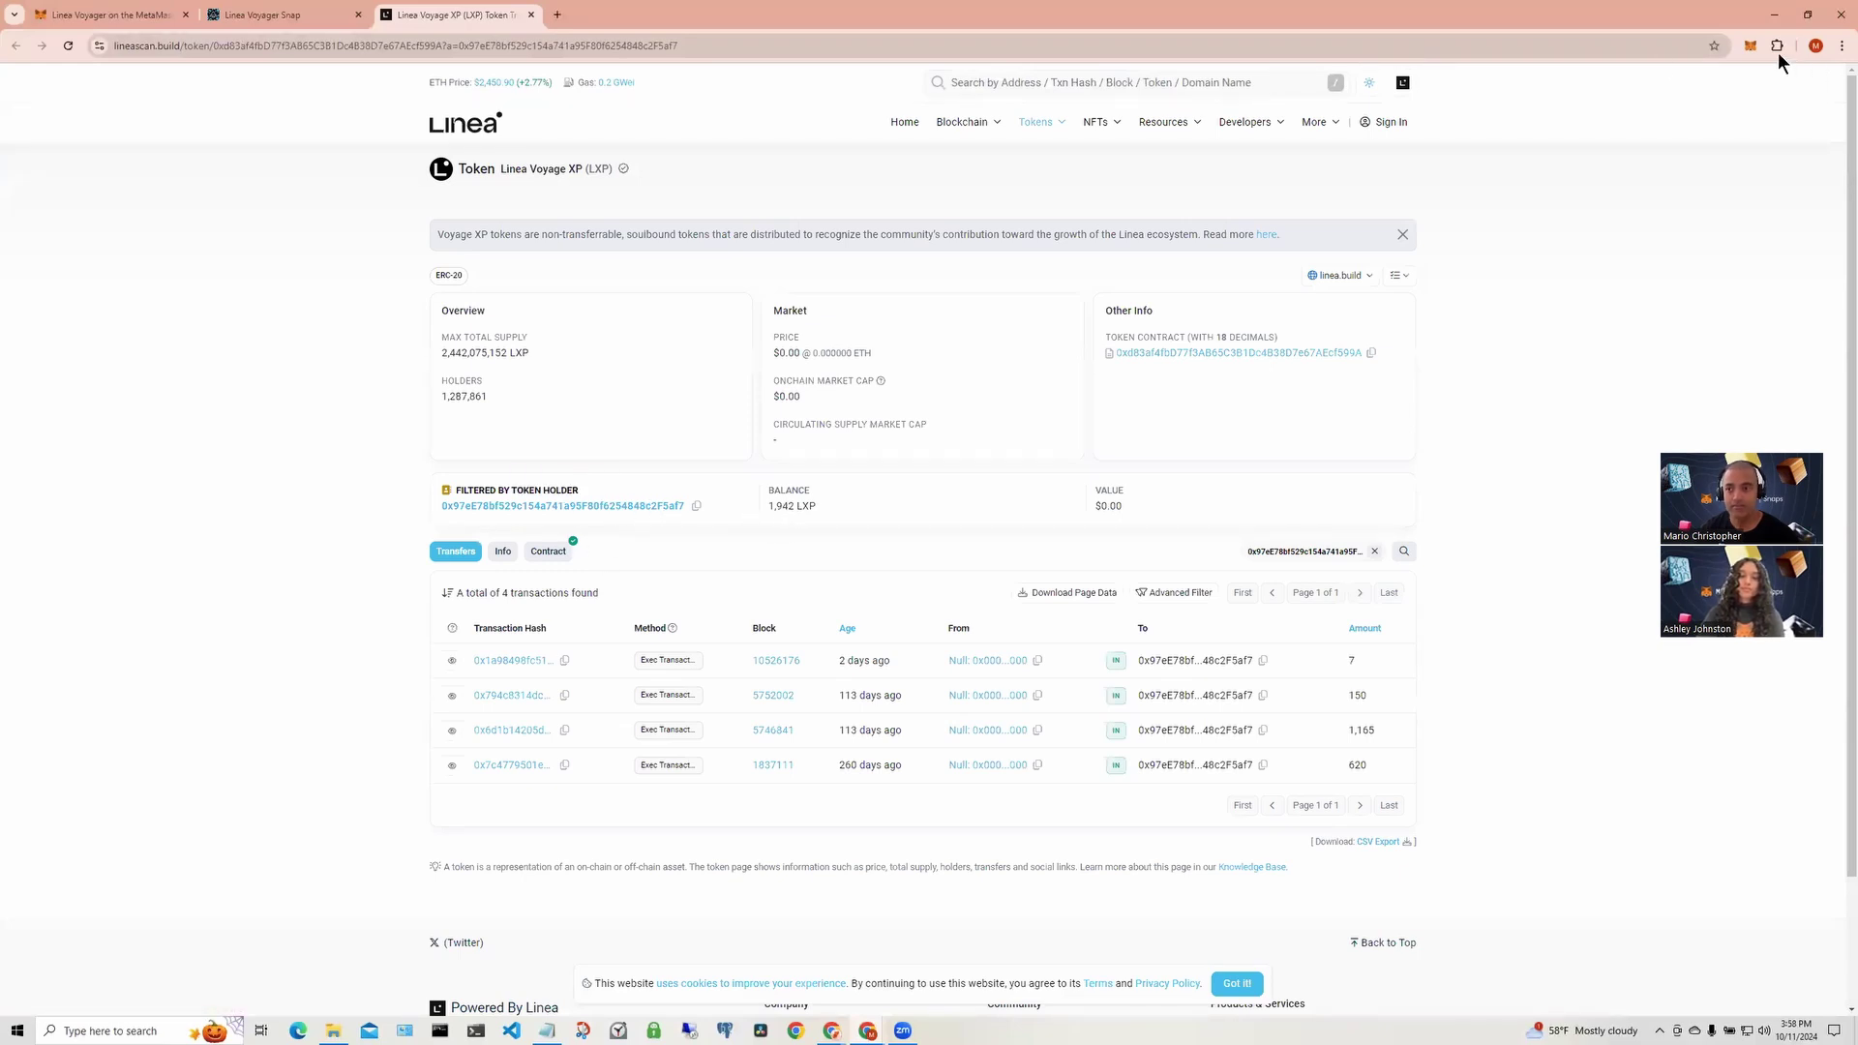
left_click(1750, 46)
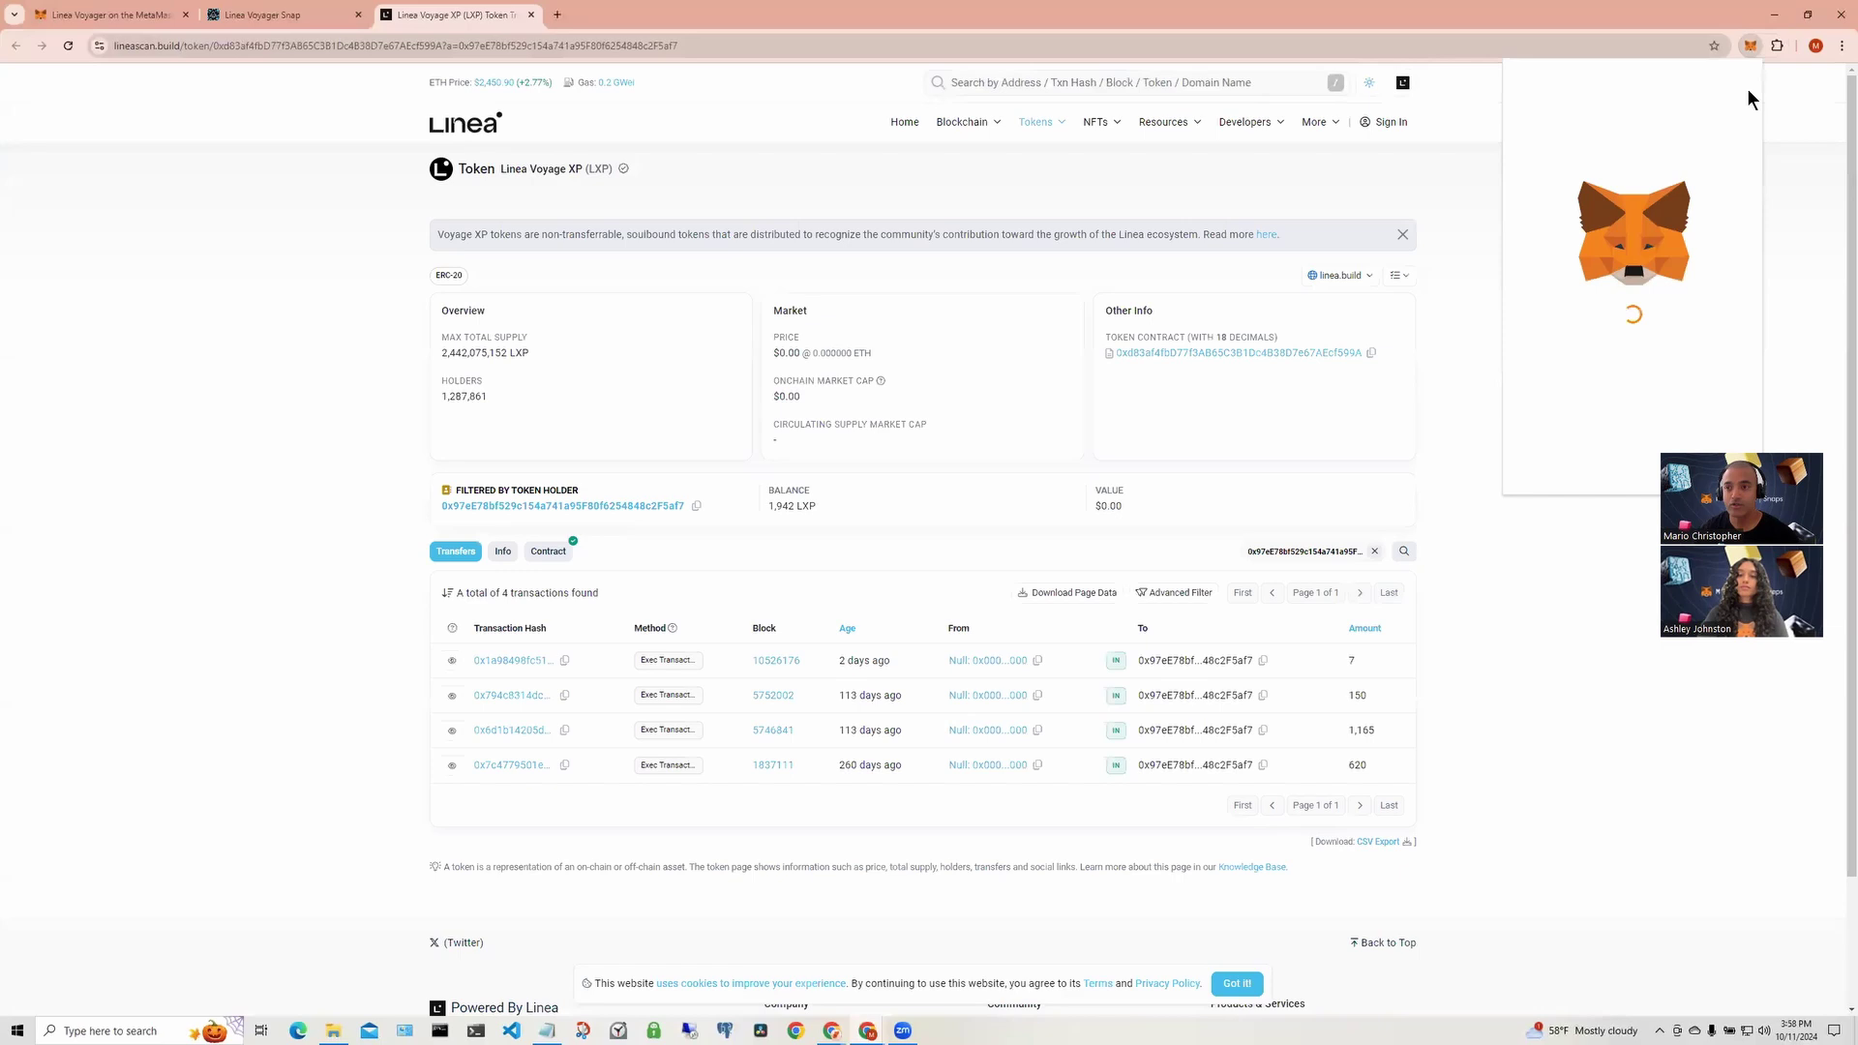
left_click(1742, 84)
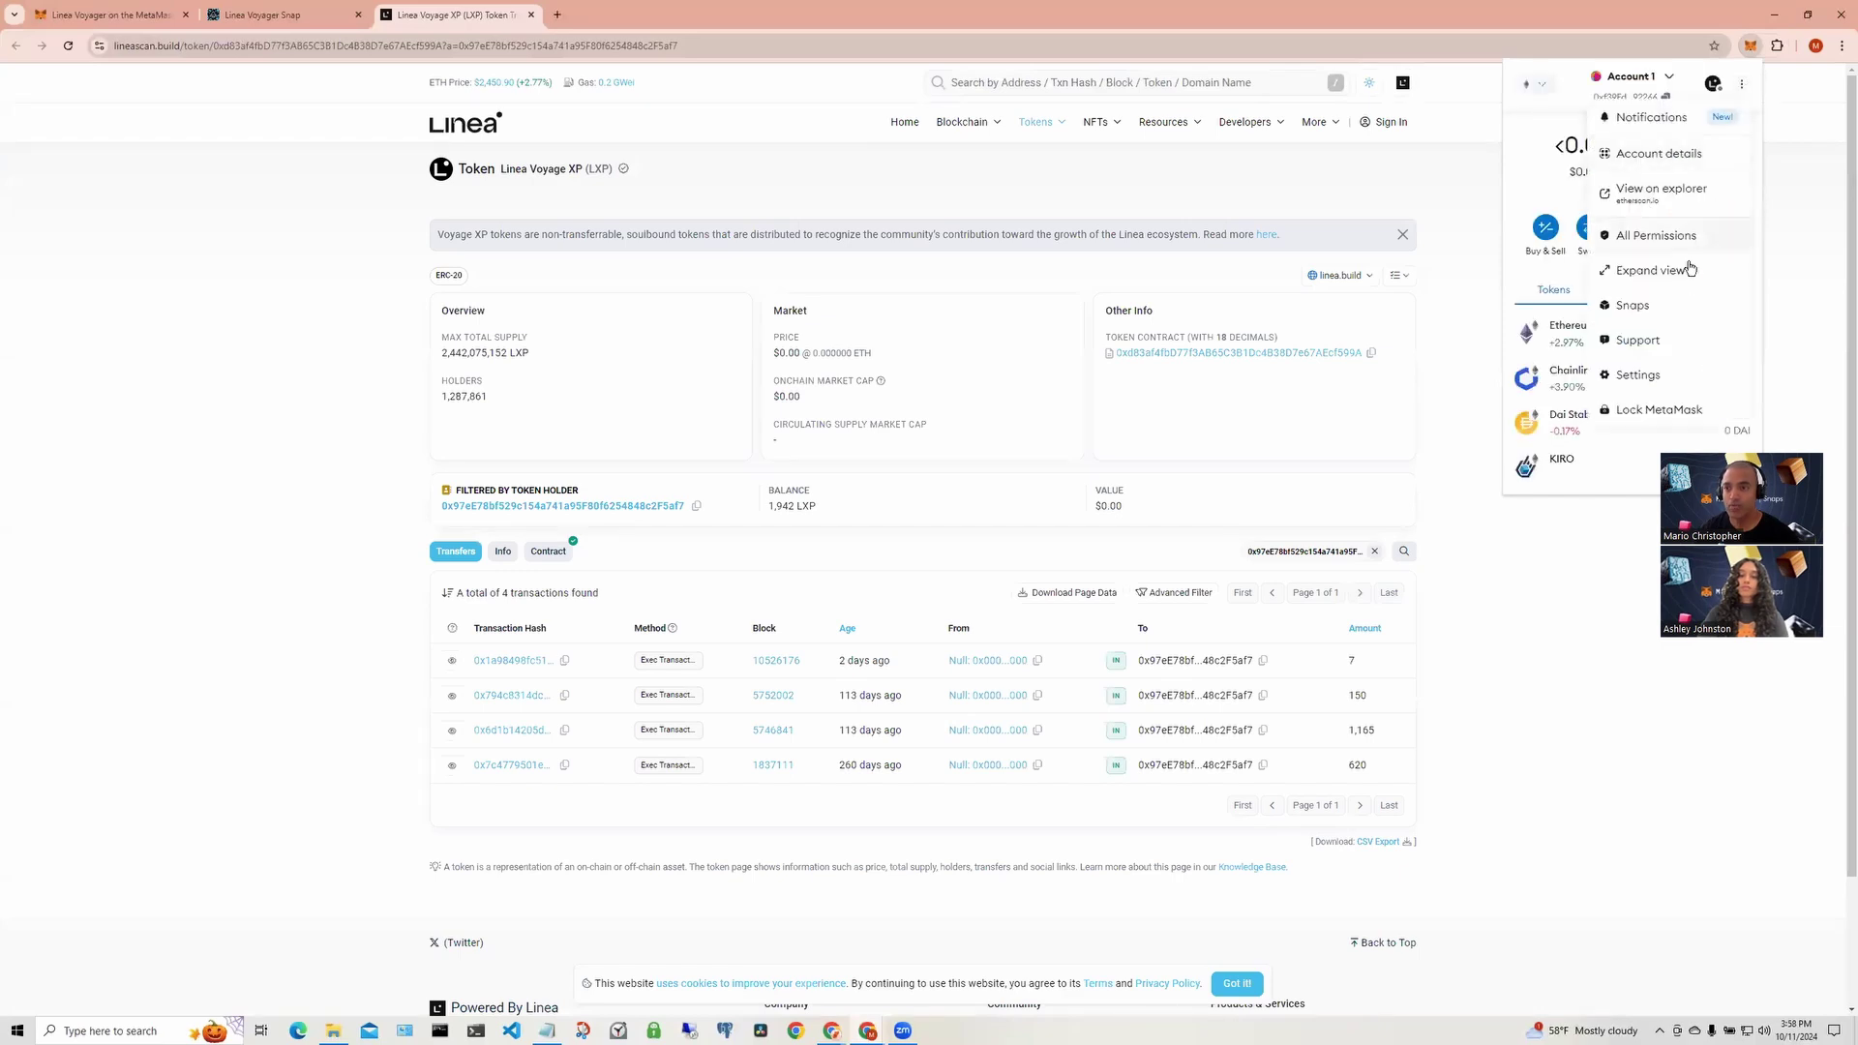
left_click(1631, 305)
left_click(1609, 183)
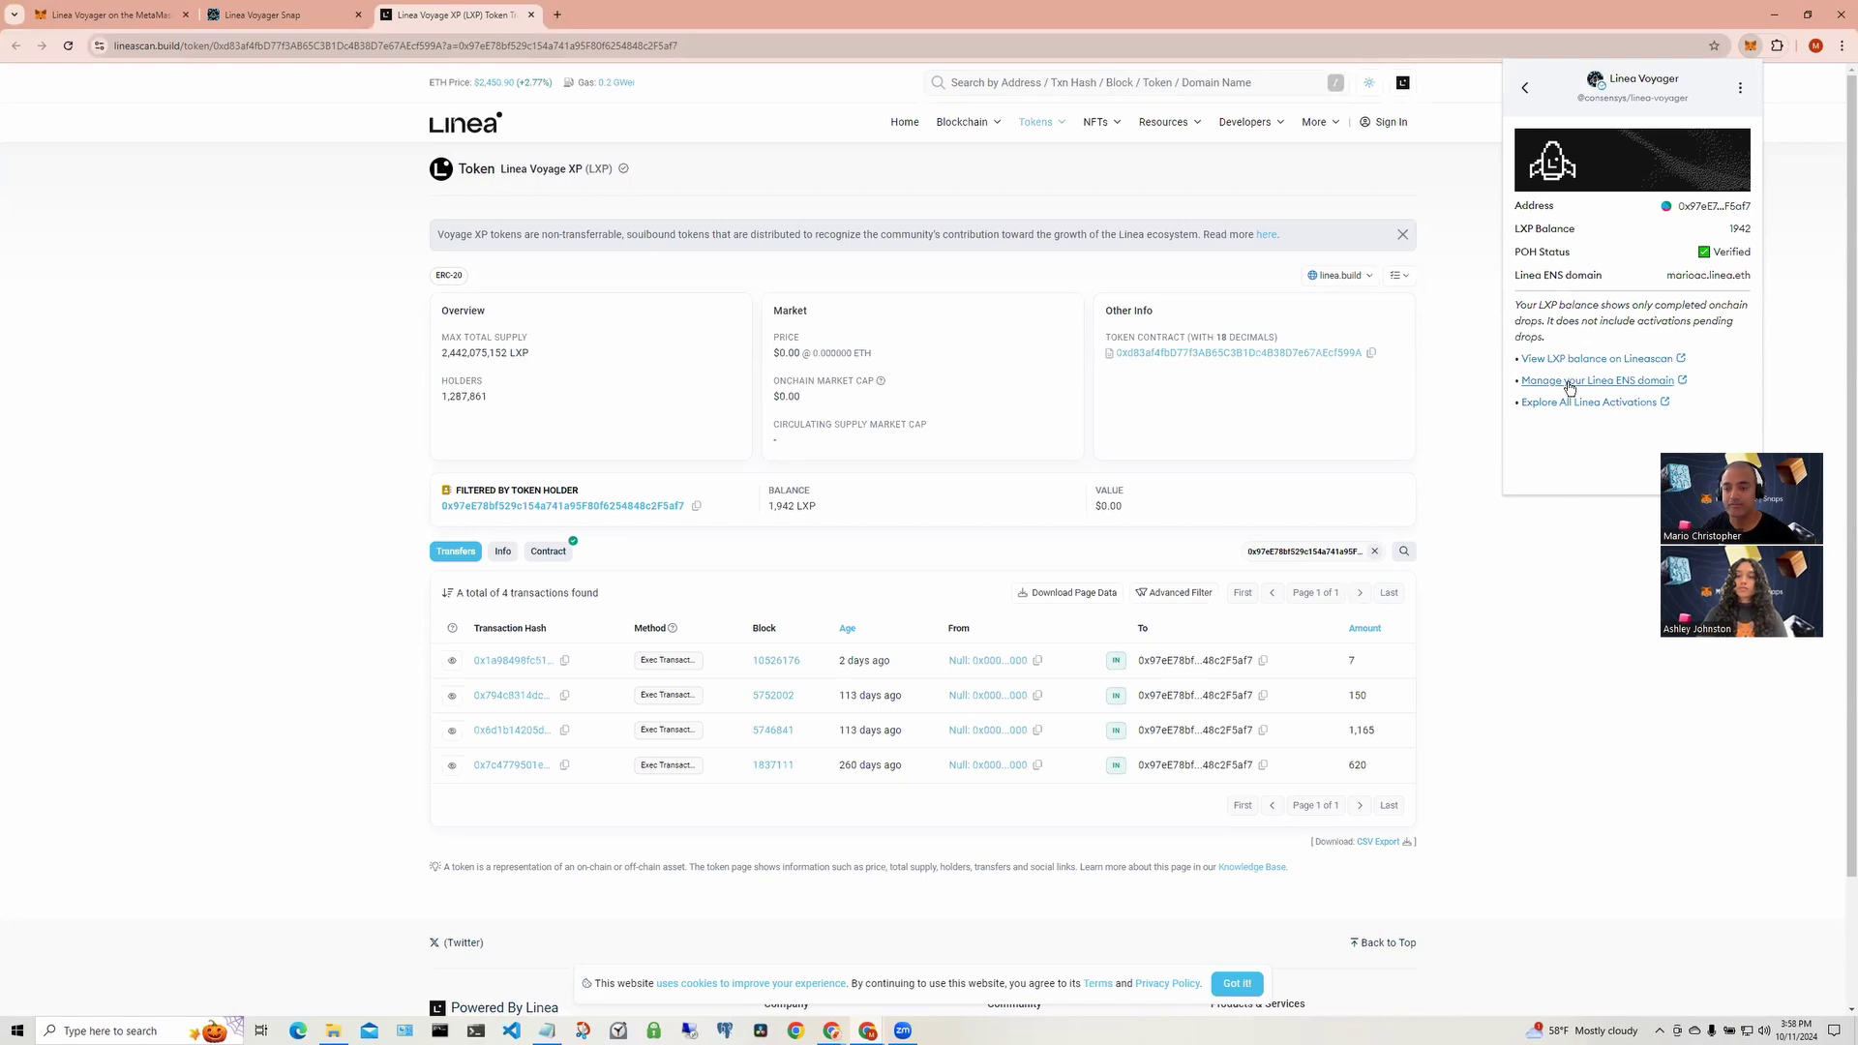
left_click(1570, 382)
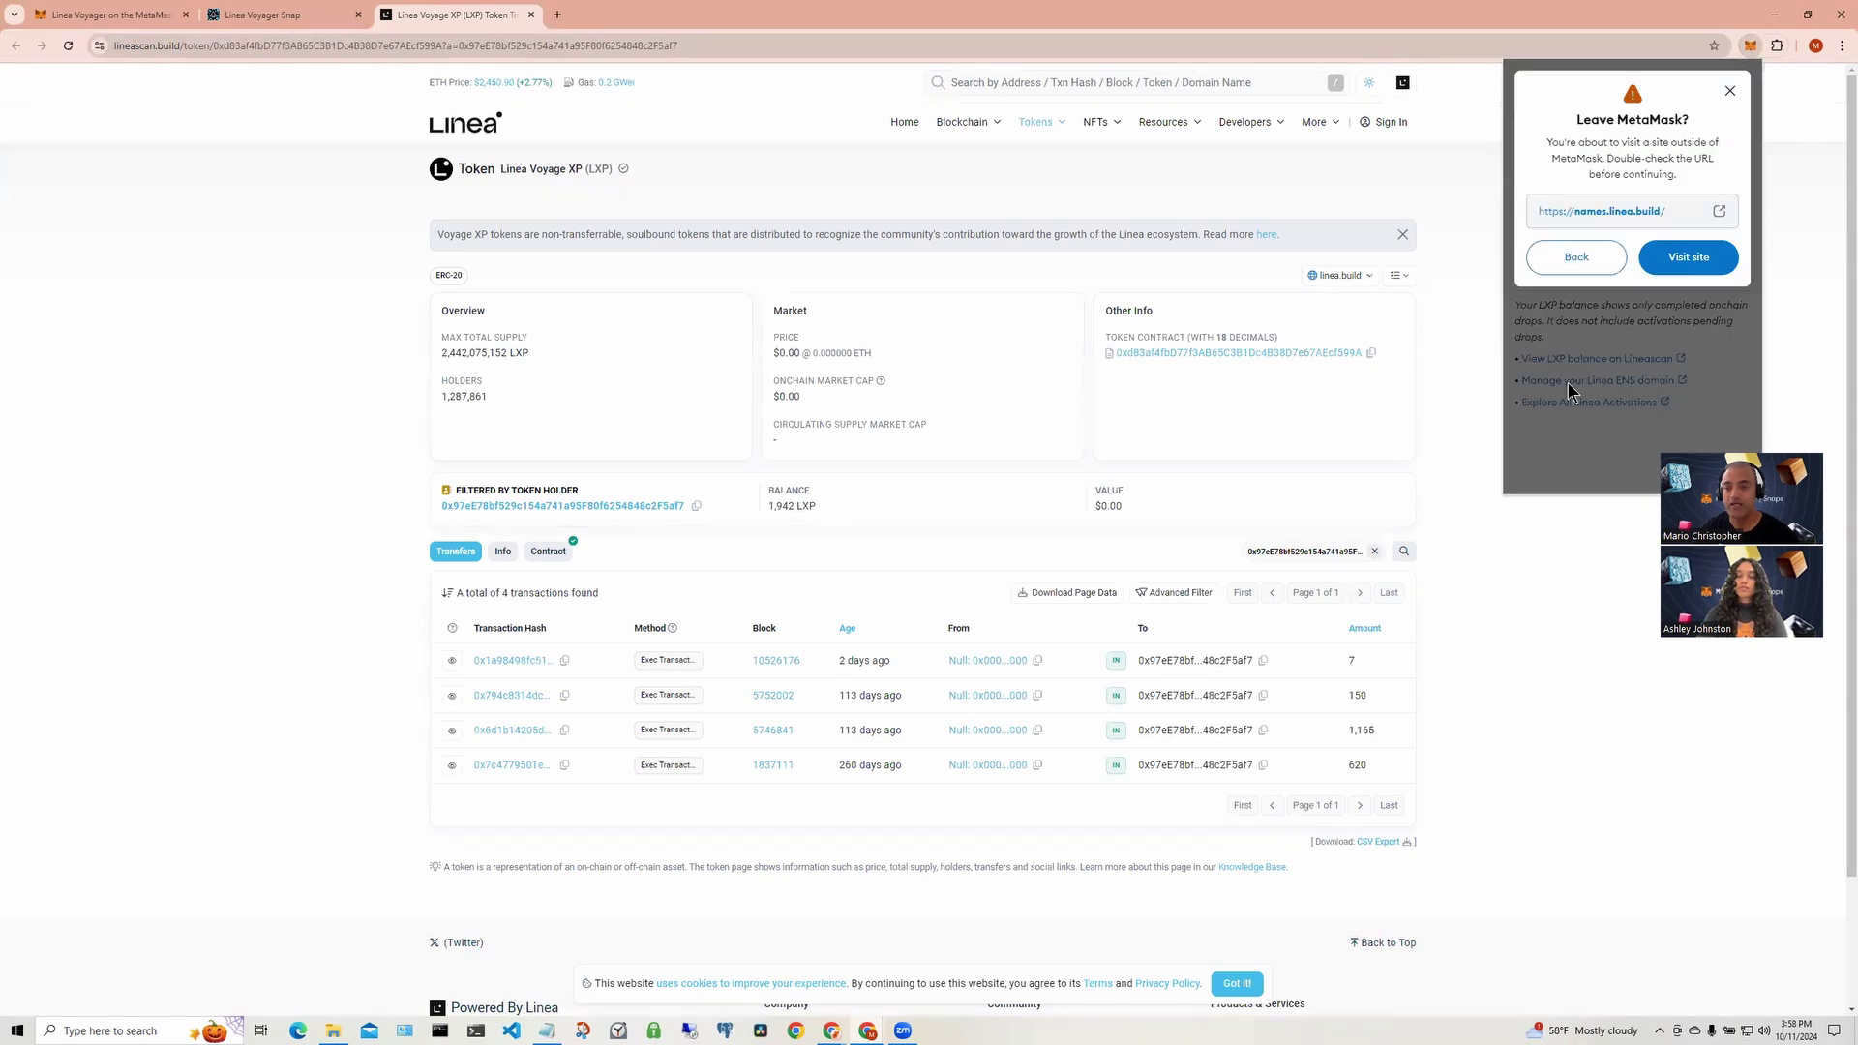
Open names.linea.build and the Linea Voyage activations page through the snap's links.
left_click(1689, 259)
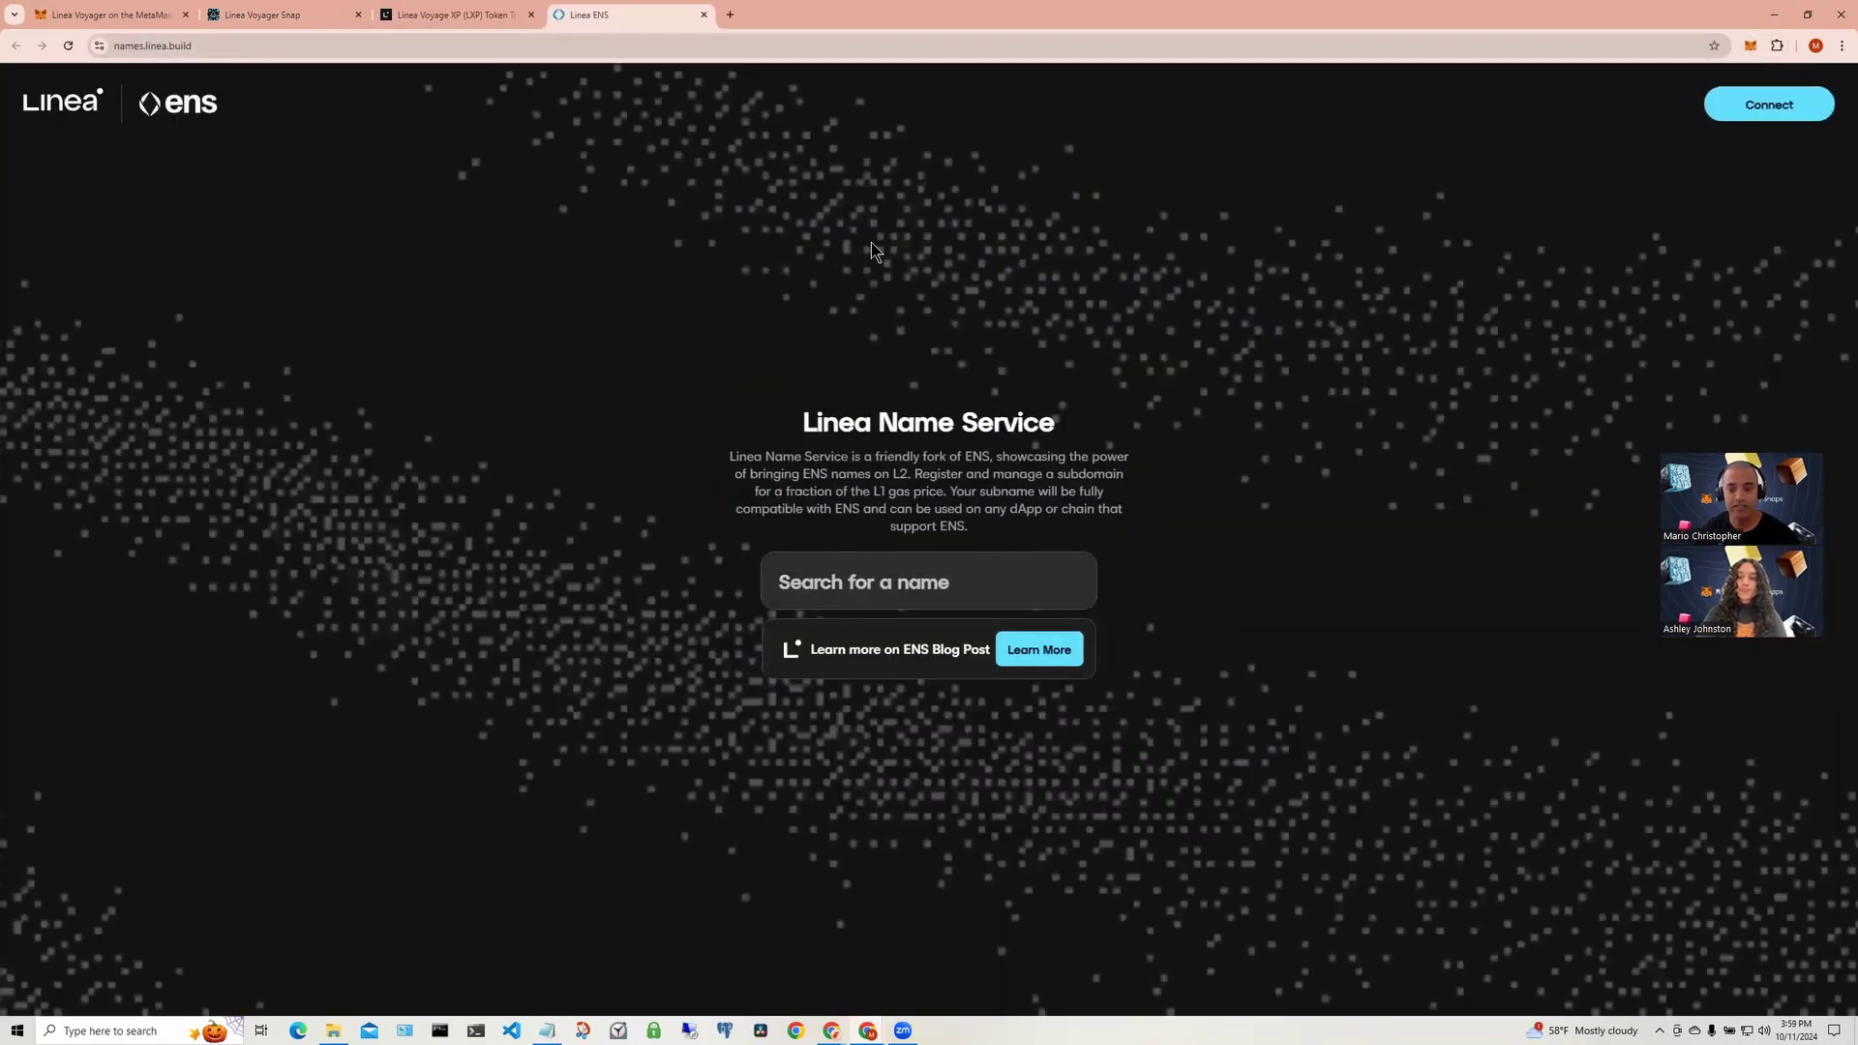
left_click(1749, 46)
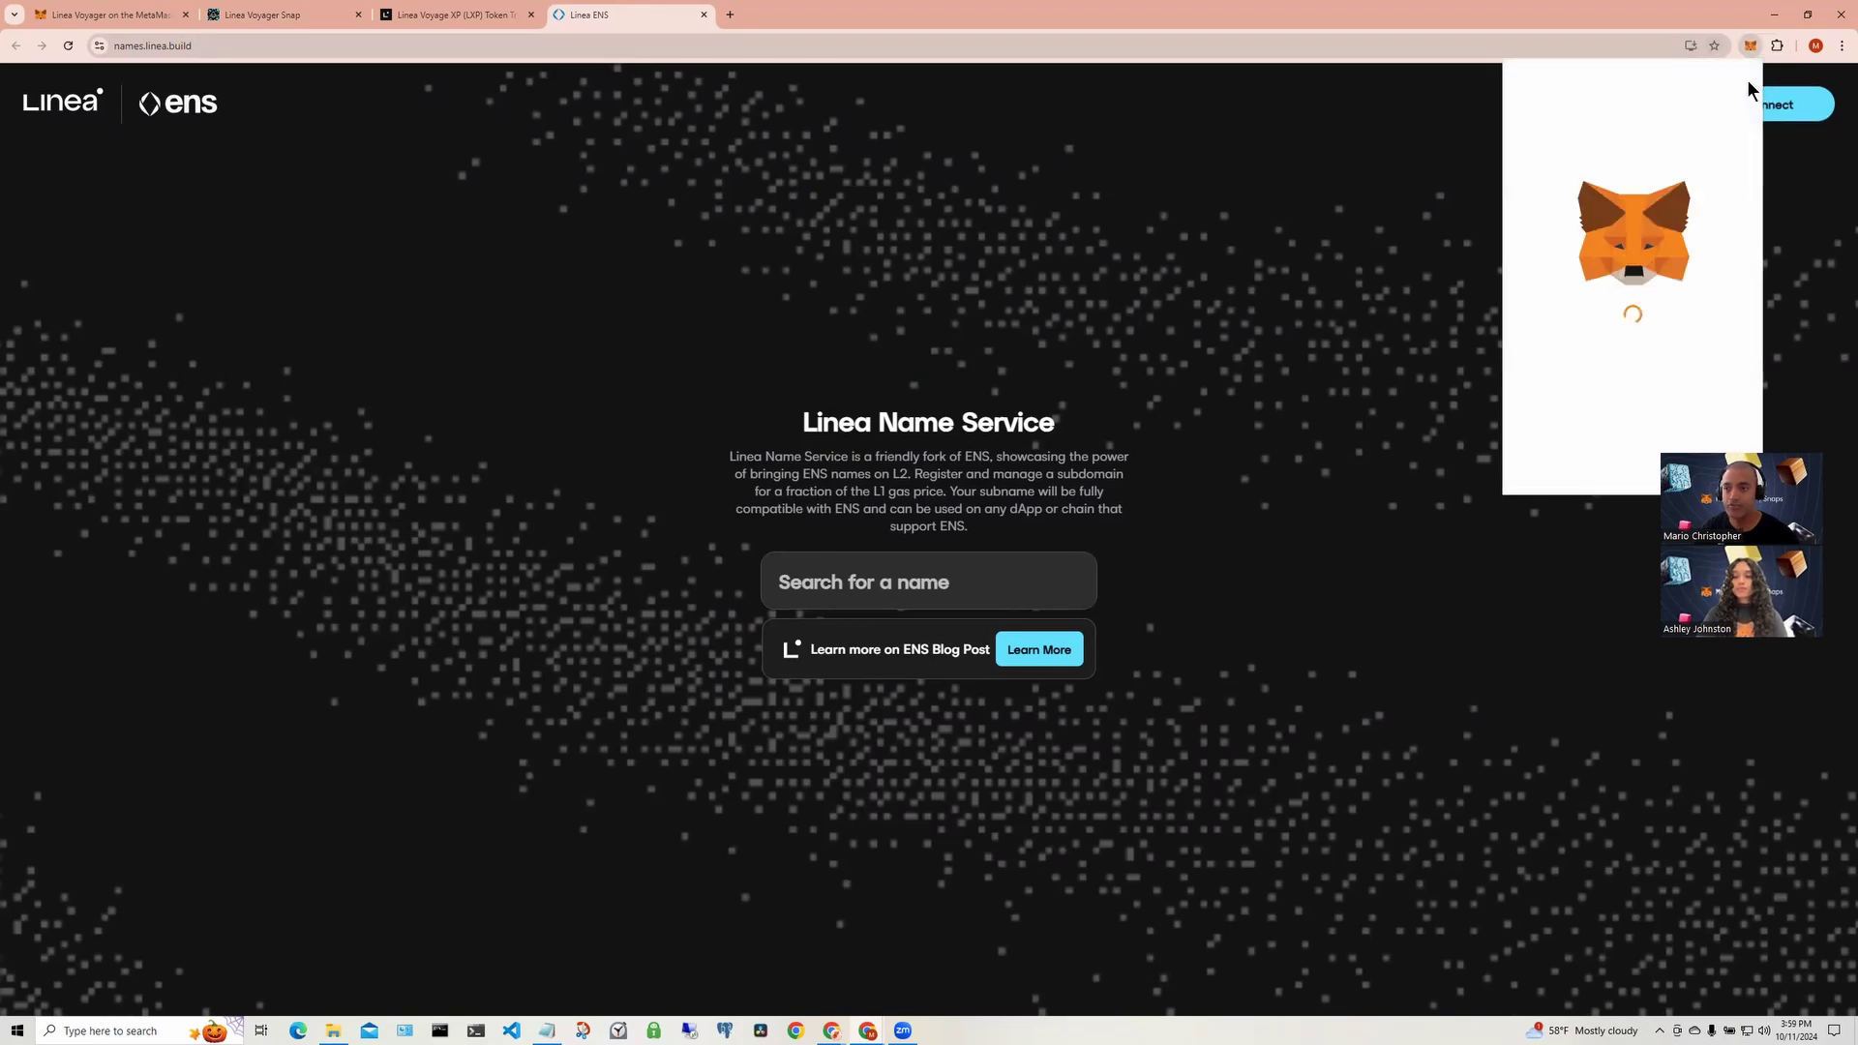
left_click(1742, 86)
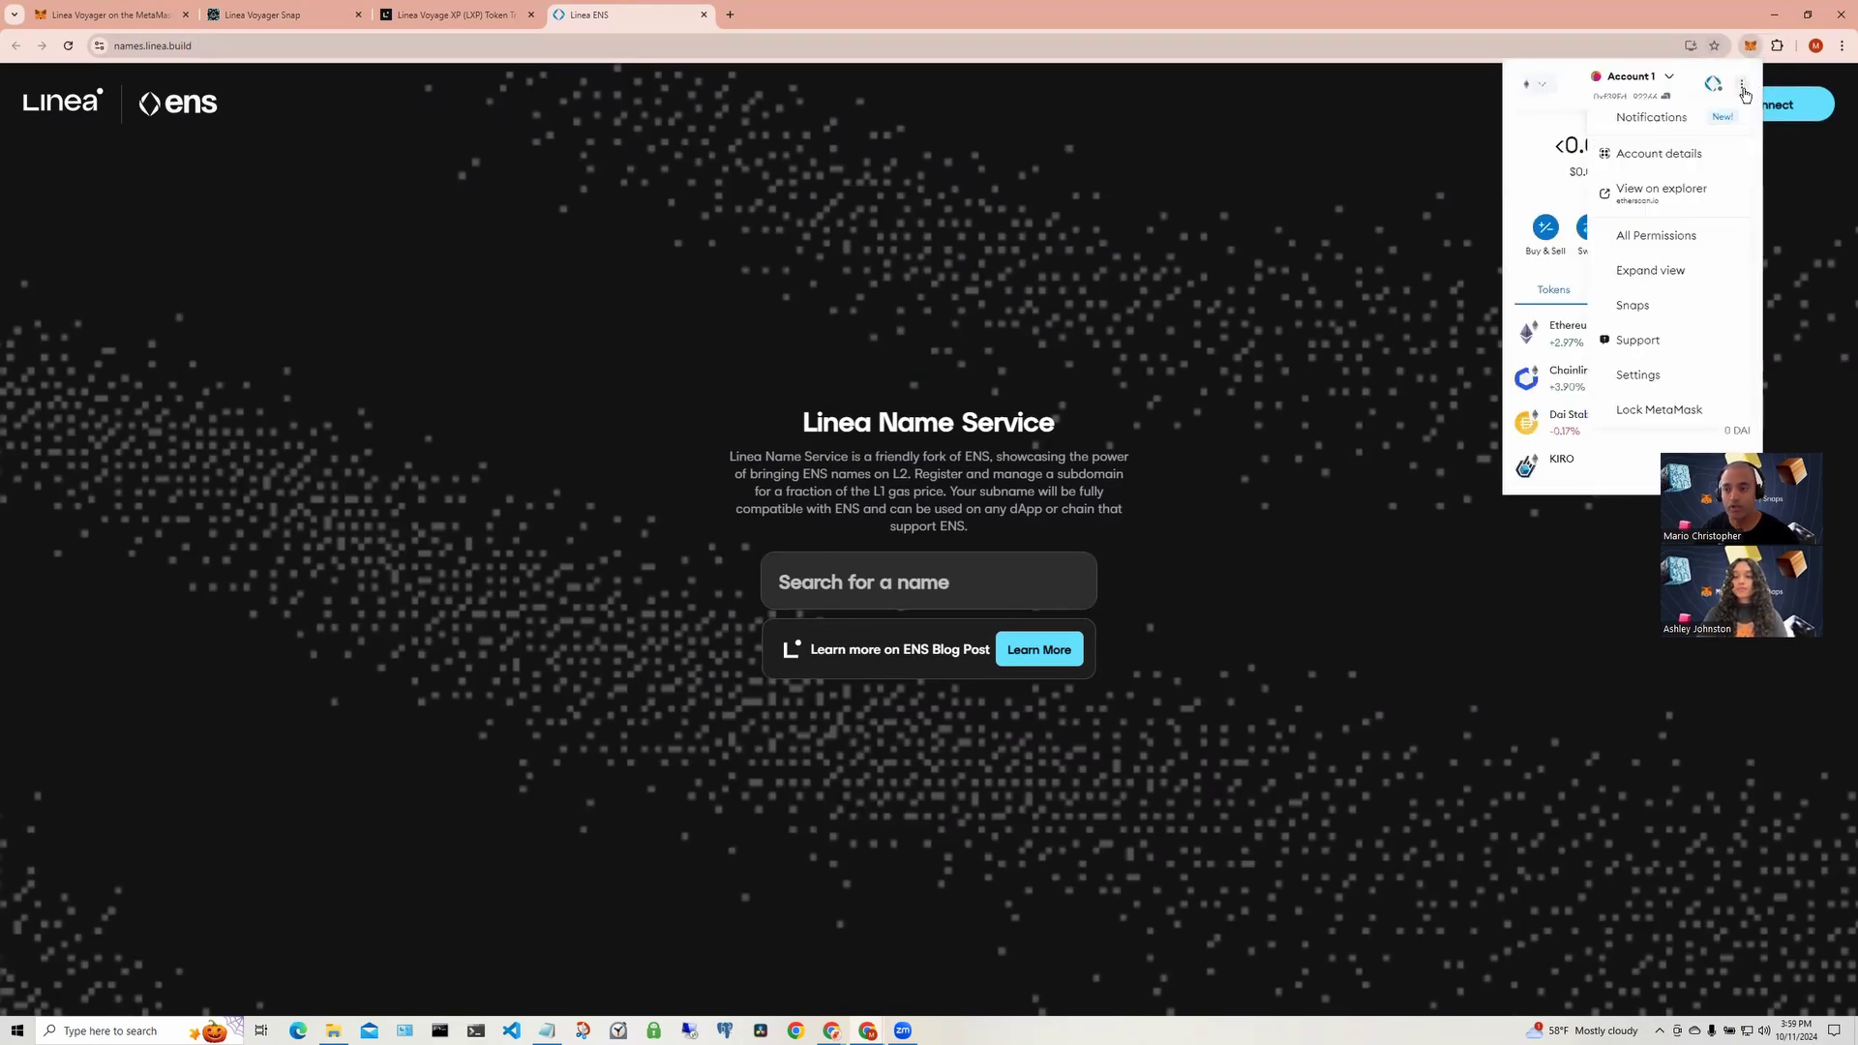
left_click(1640, 306)
left_click(1584, 183)
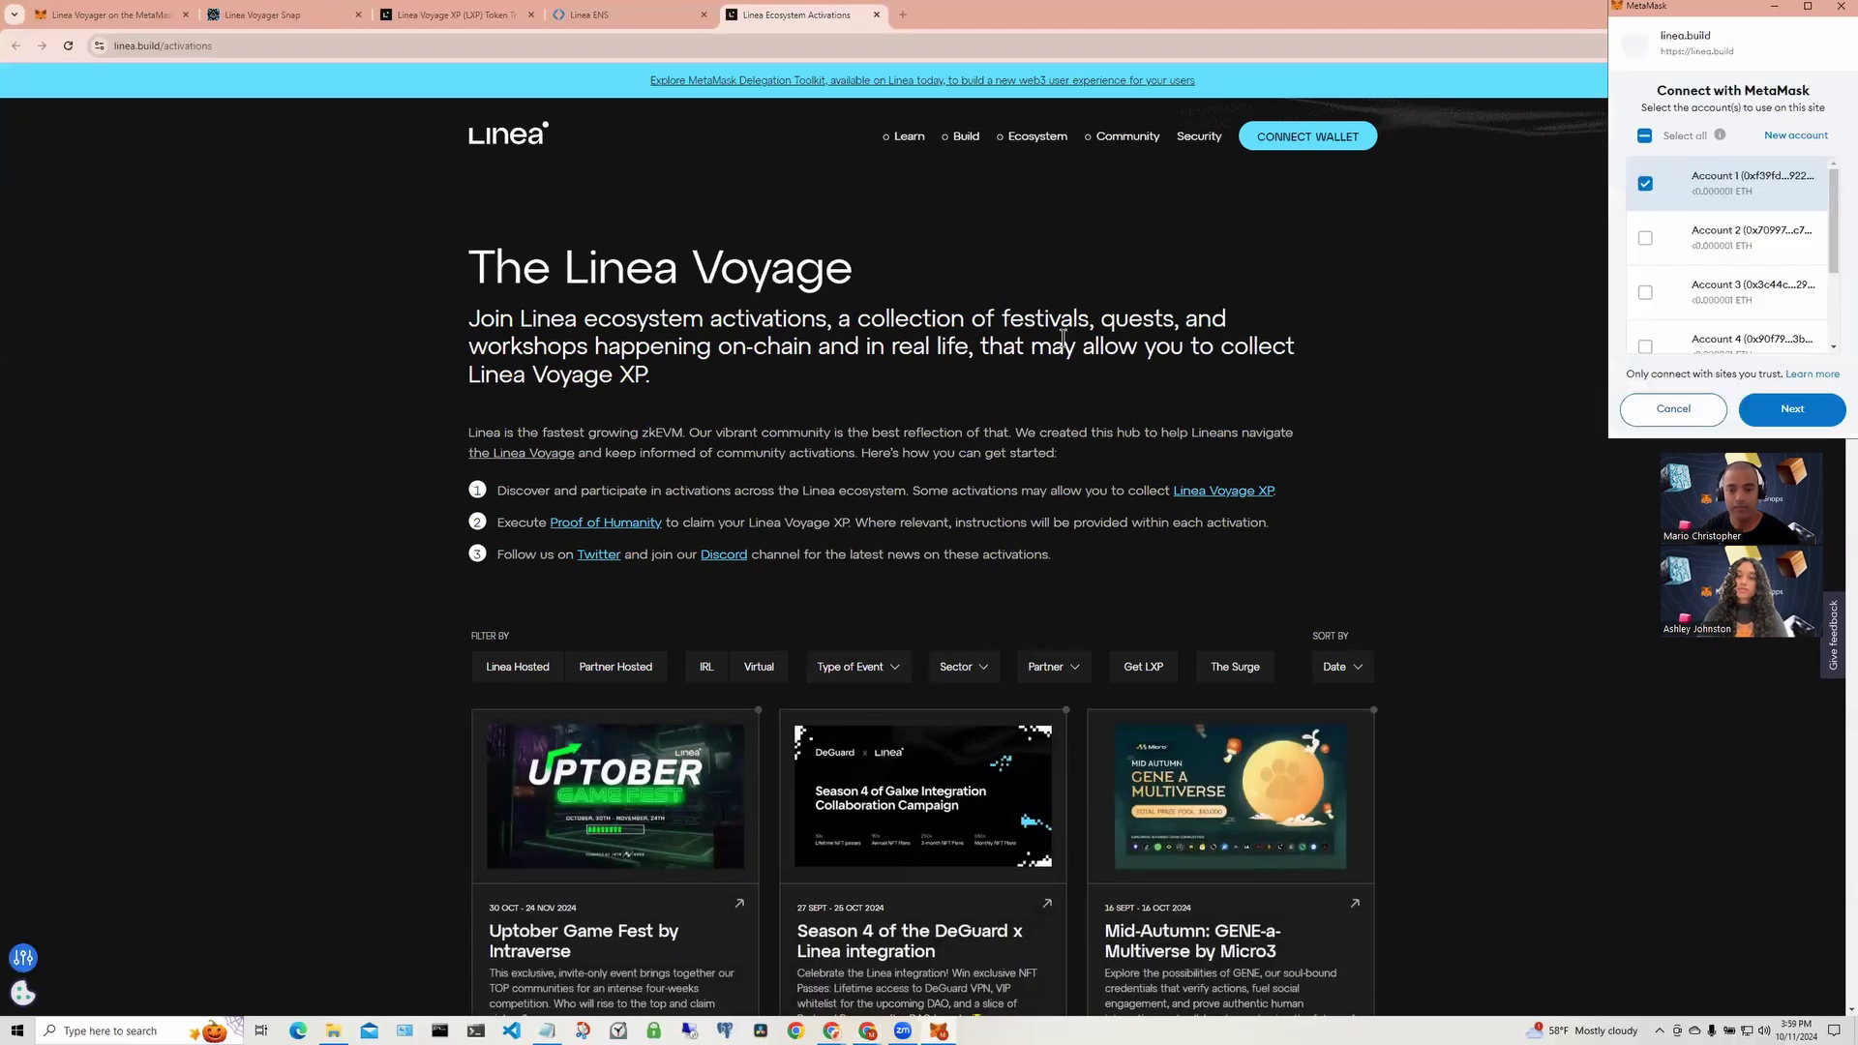
Cancel the Linea wallet-connection prompt and return to the Snaps directory tab.
left_click(1690, 414)
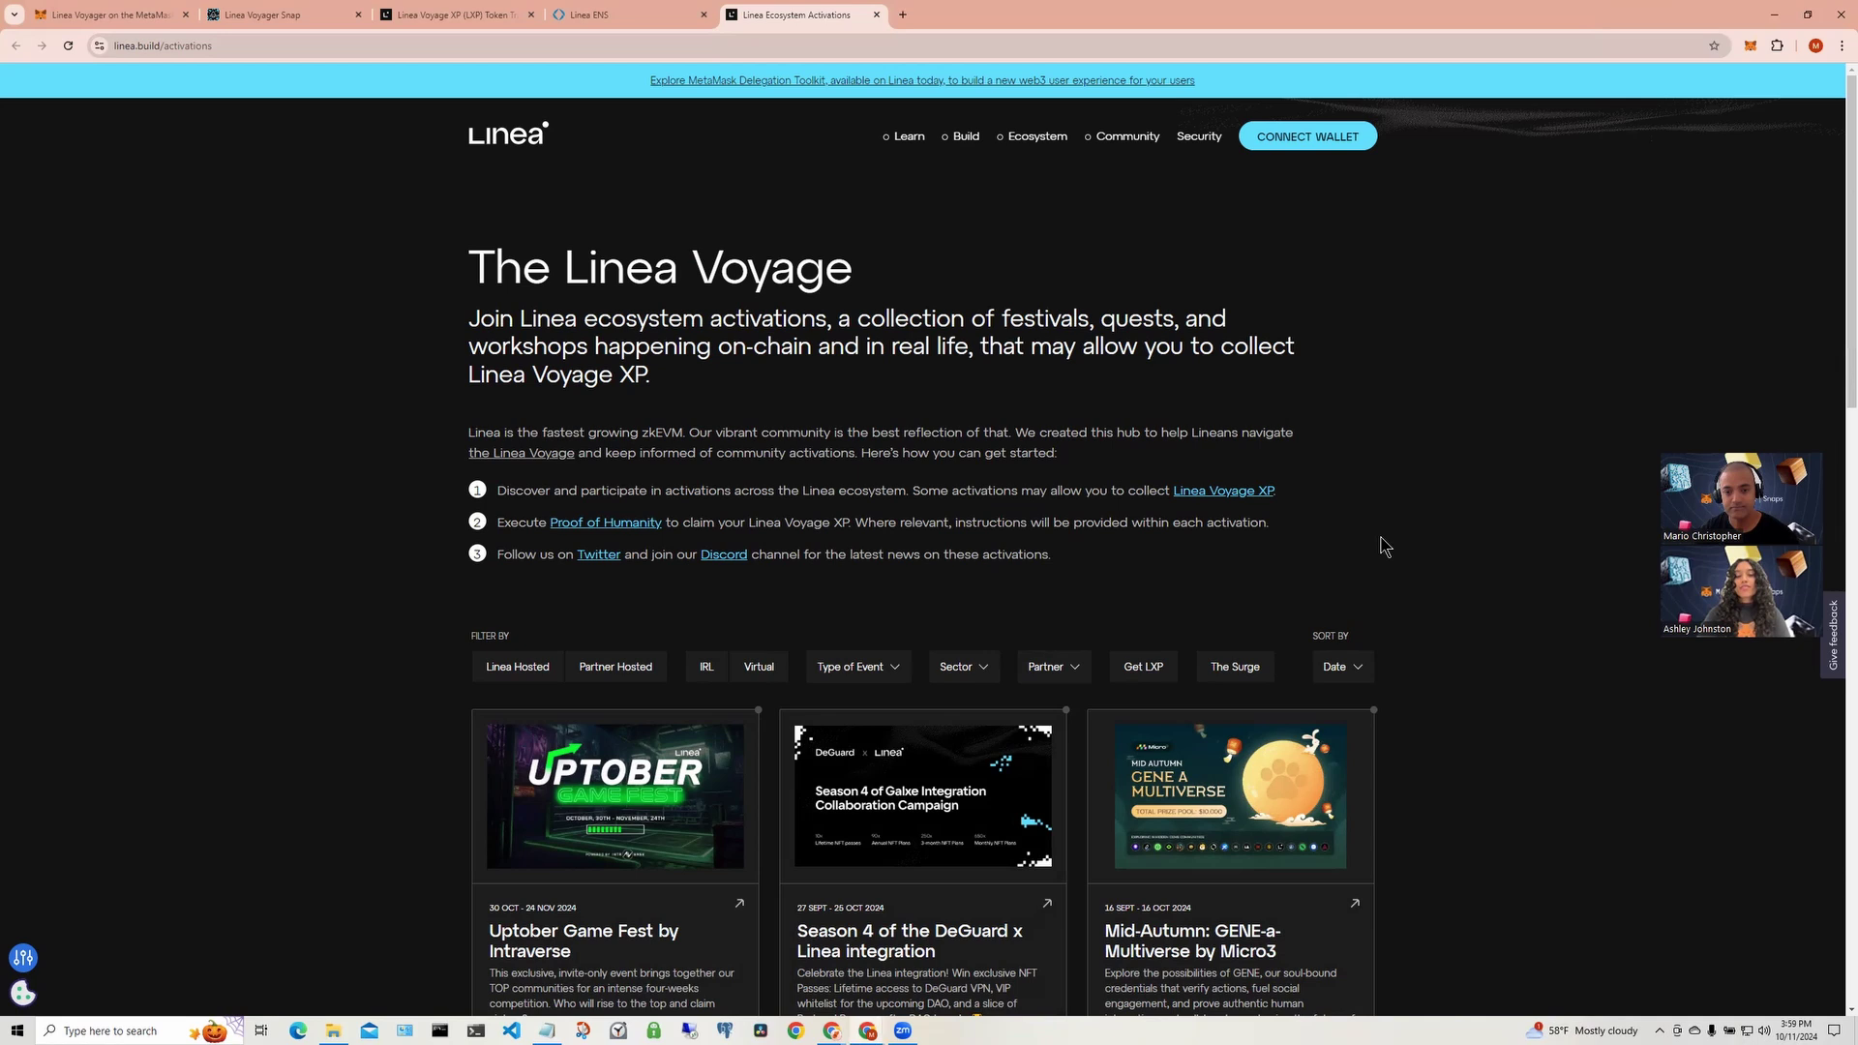
scroll(1161, 450, "down", 1)
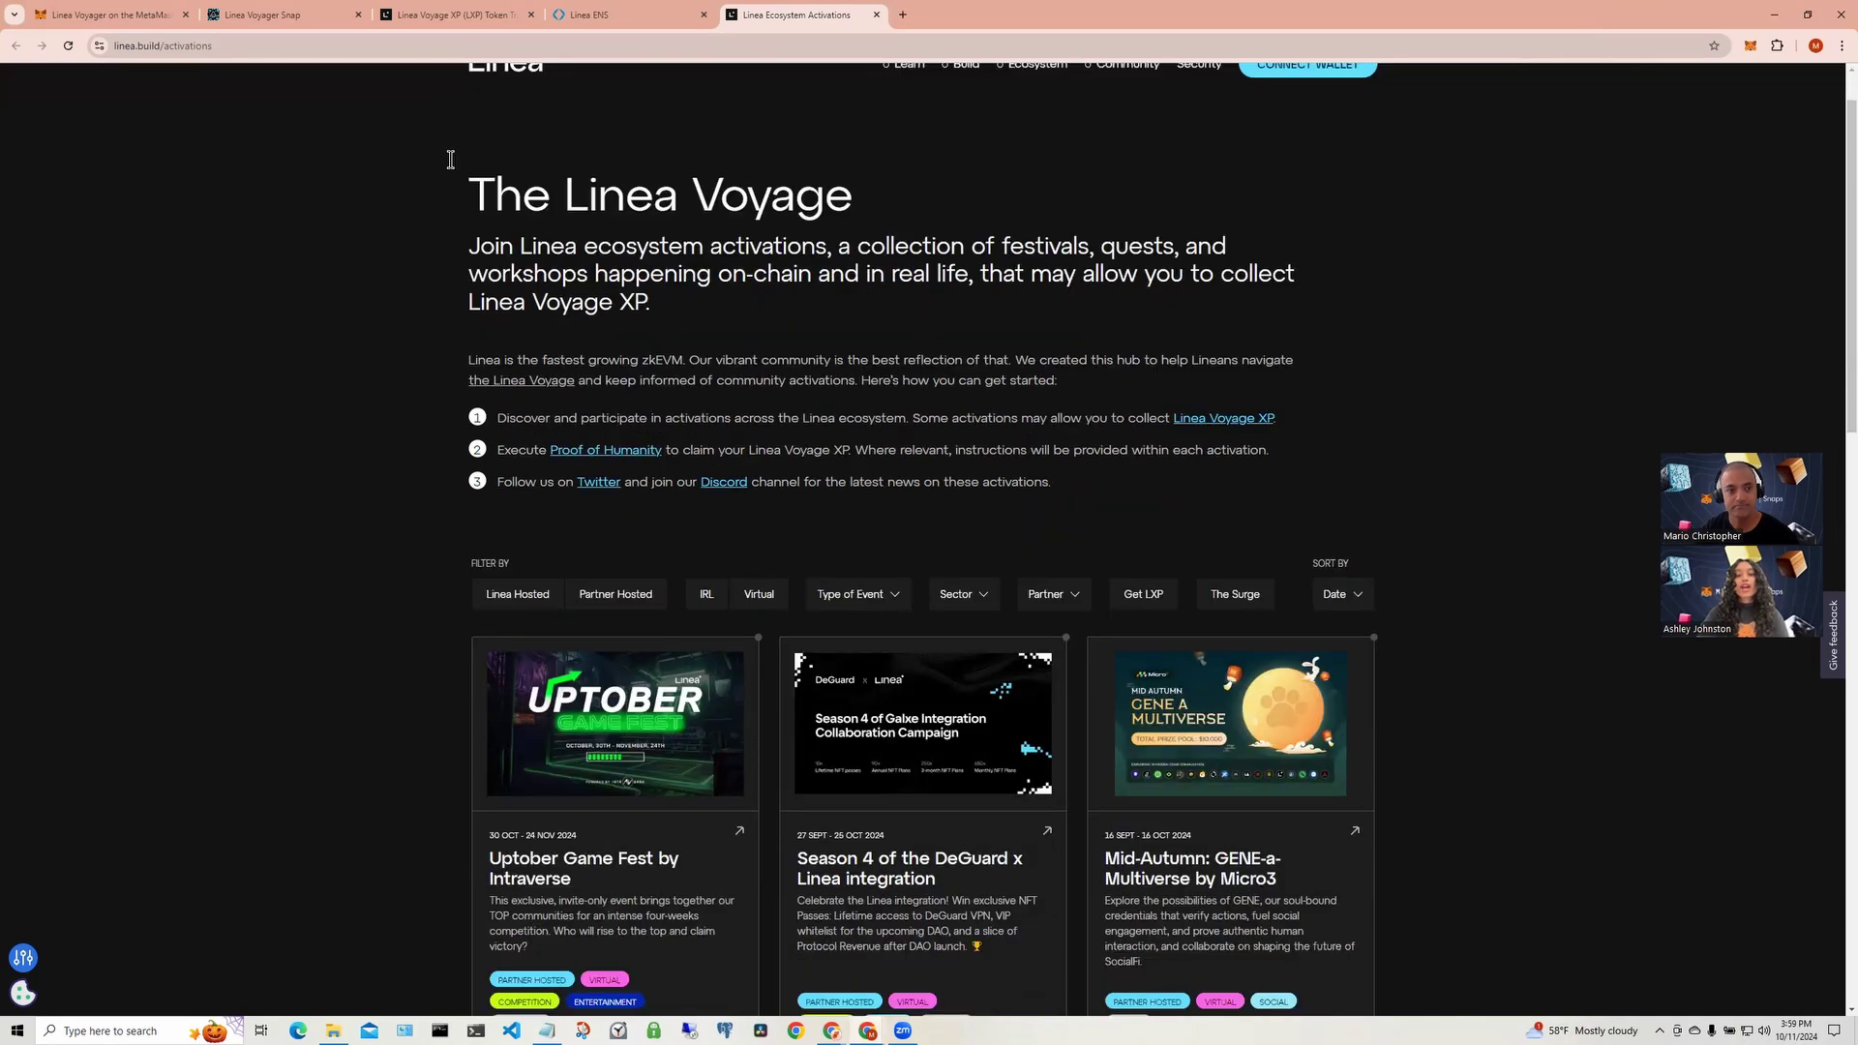
left_click(135, 19)
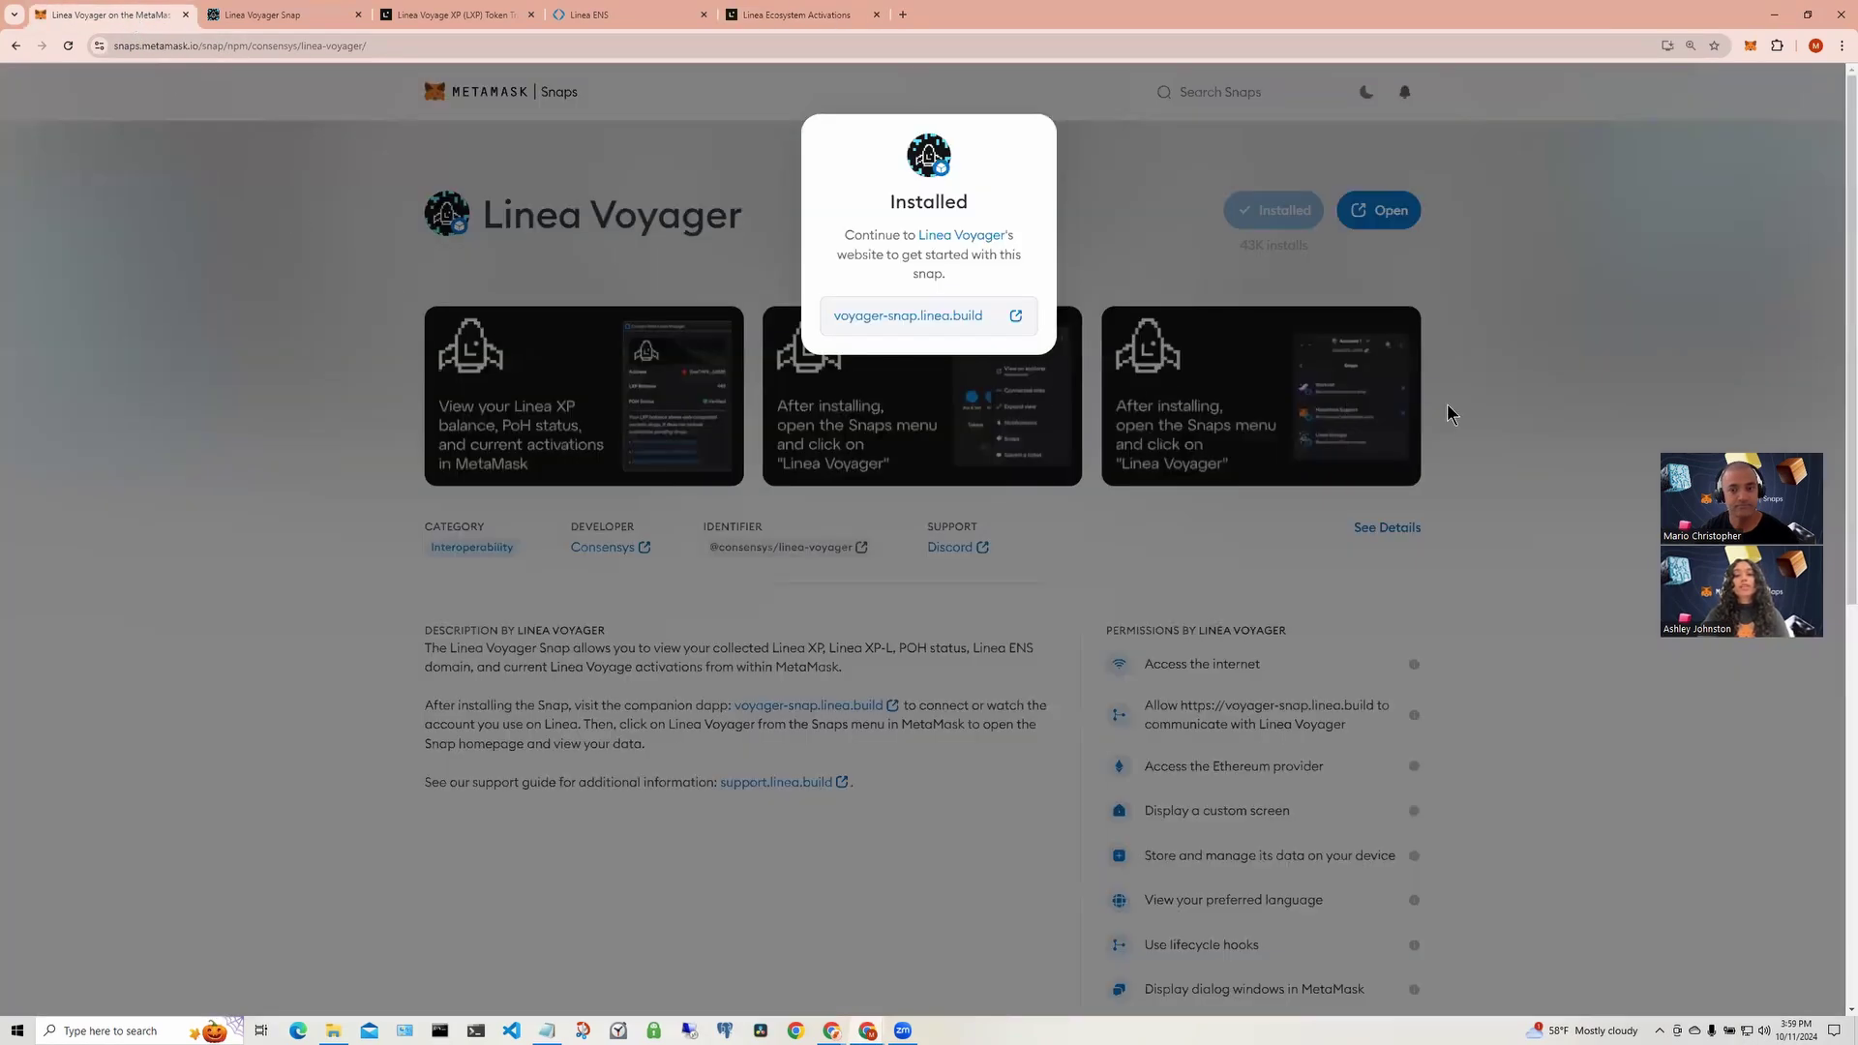
Close the Installed notice to reveal Linea Voyager's page marked as installed.
left_click(1547, 410)
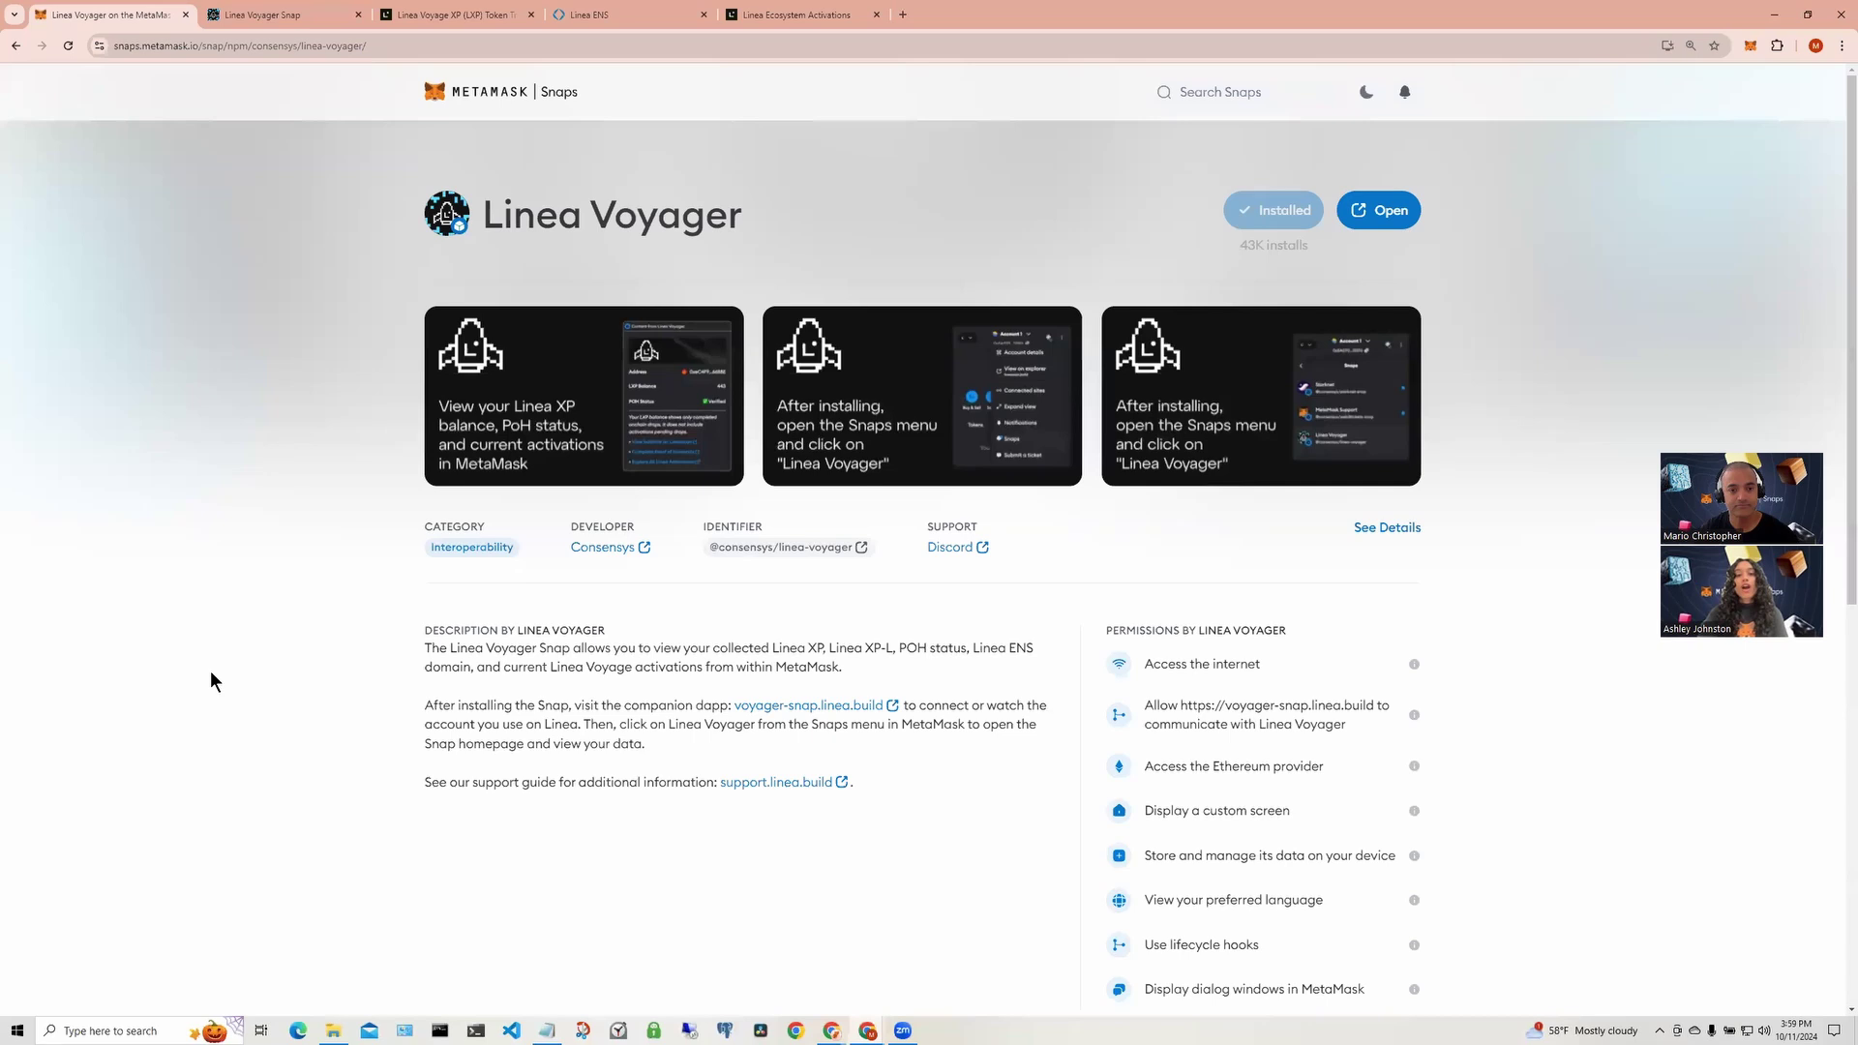